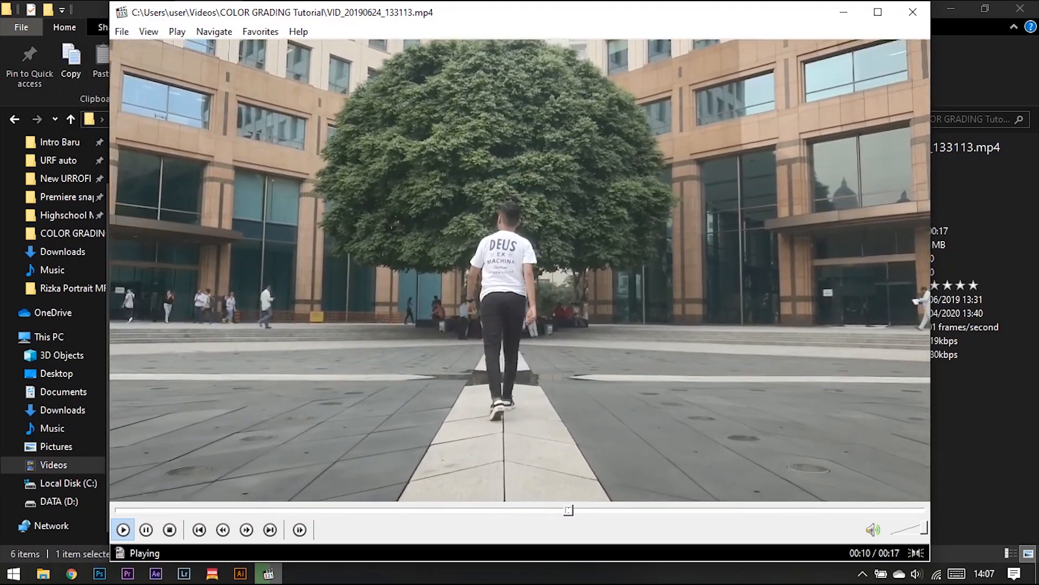
Step: Lower the system volume while the VID_20190624_133113.mp4 preview is playing
key("XF86AudioLowerVolume")
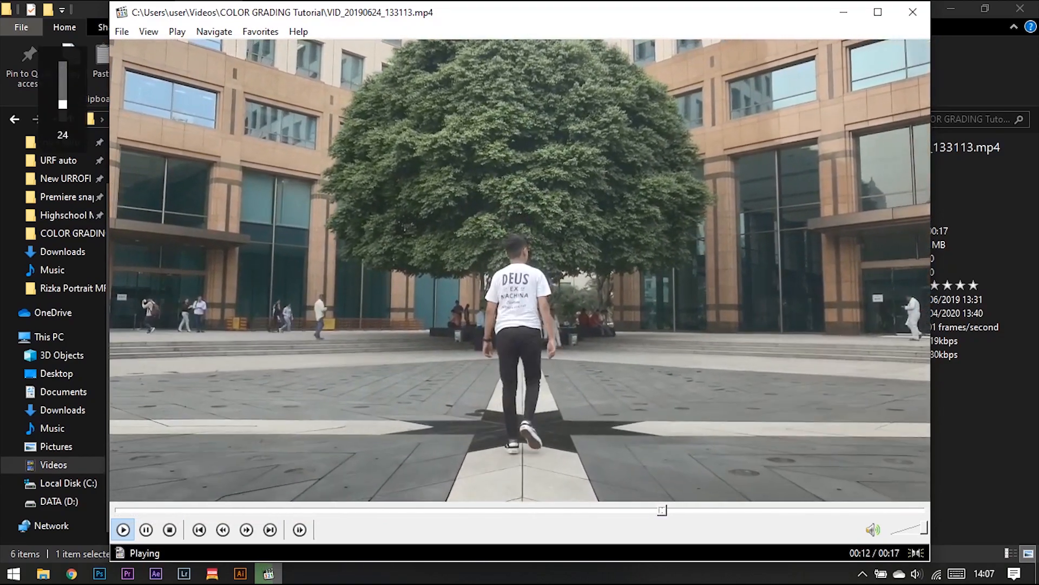
key("XF86AudioLowerVolume")
key("XF86AudioLowerVolume")
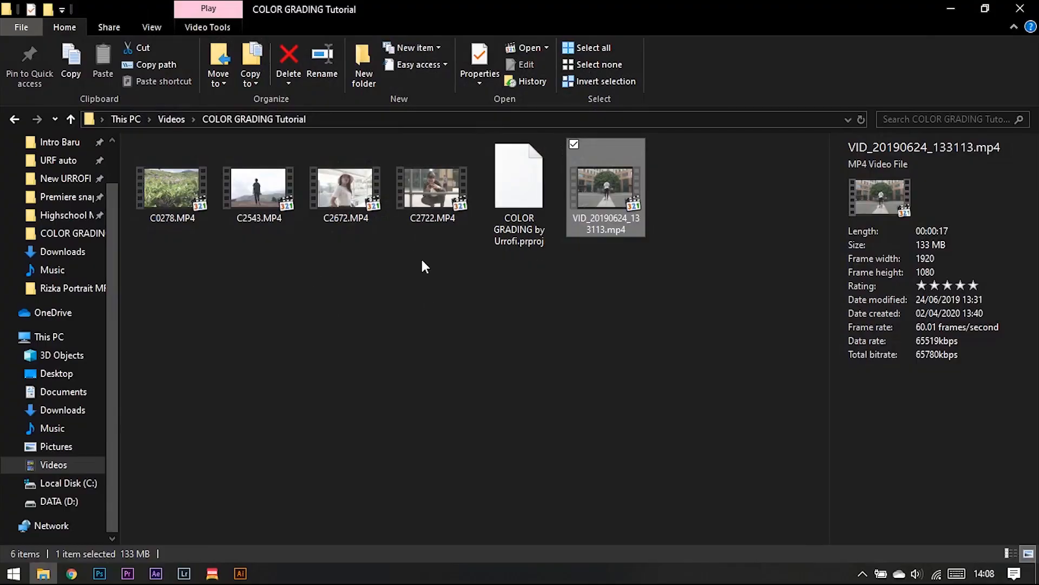
left_click(433, 187)
left_click(433, 187, "ctrl")
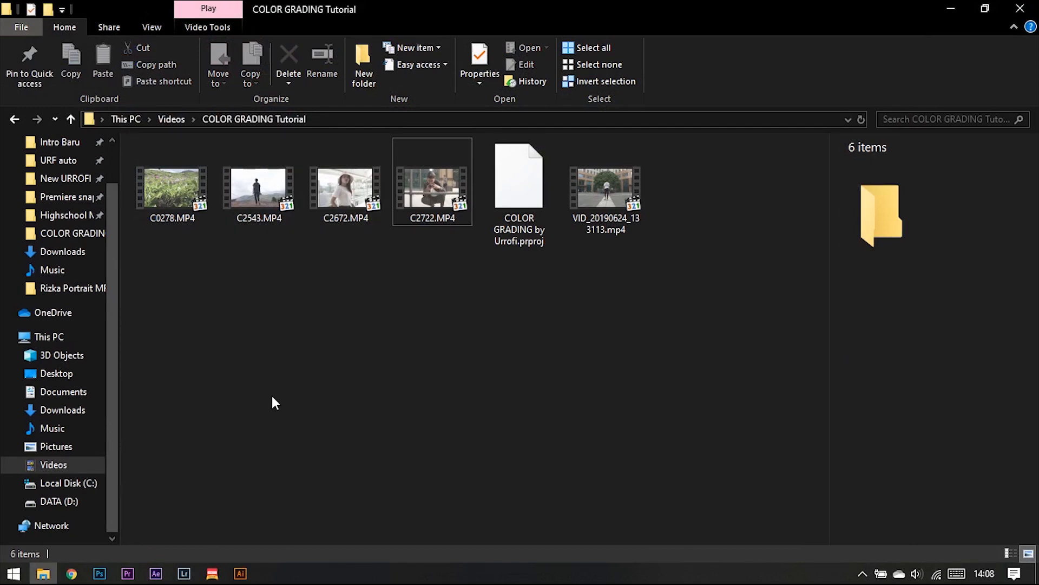
Step: Switch to Premiere Pro and create a new sequence named Sequence 01 with the AVCHD 1080p30 preset
left_click(128, 573)
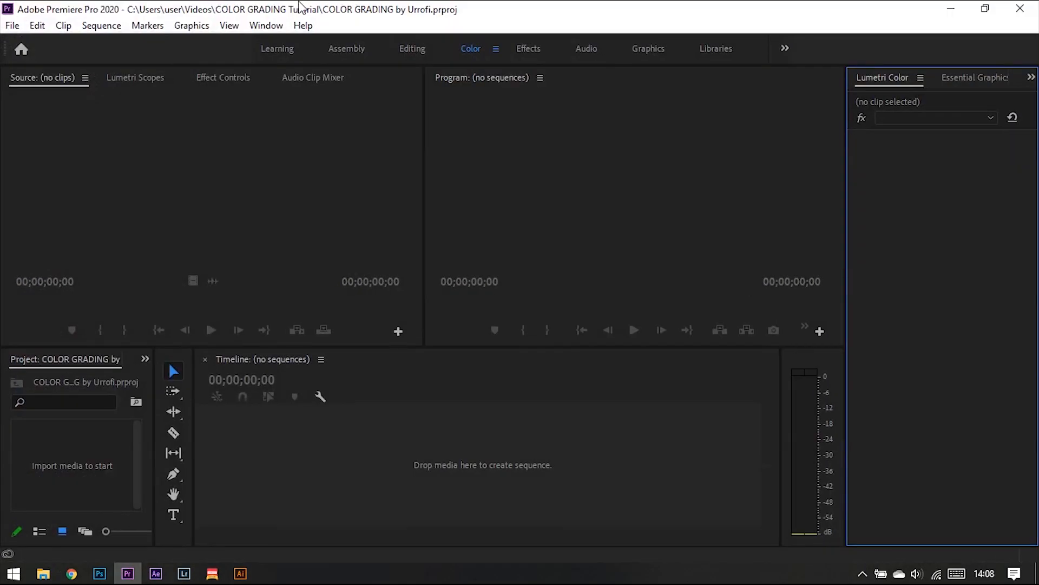
left_click(12, 26)
mouse_move(101, 52)
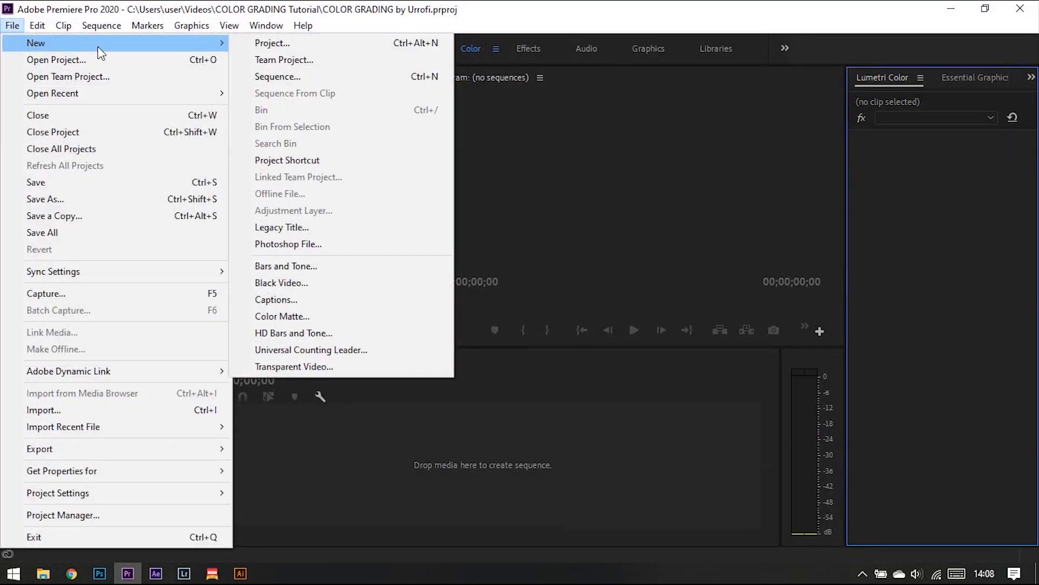
left_click(376, 79)
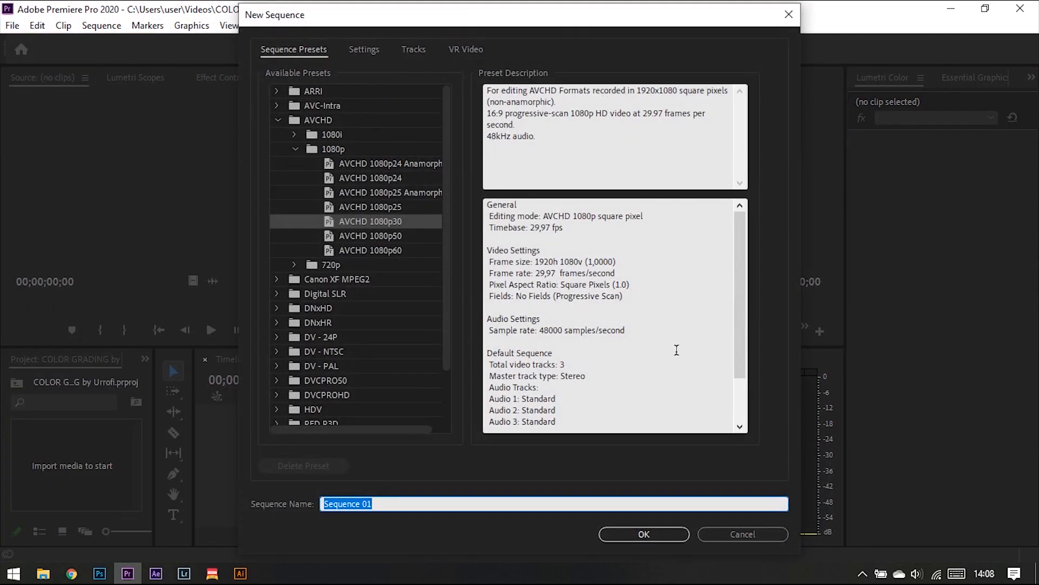
left_click(675, 534)
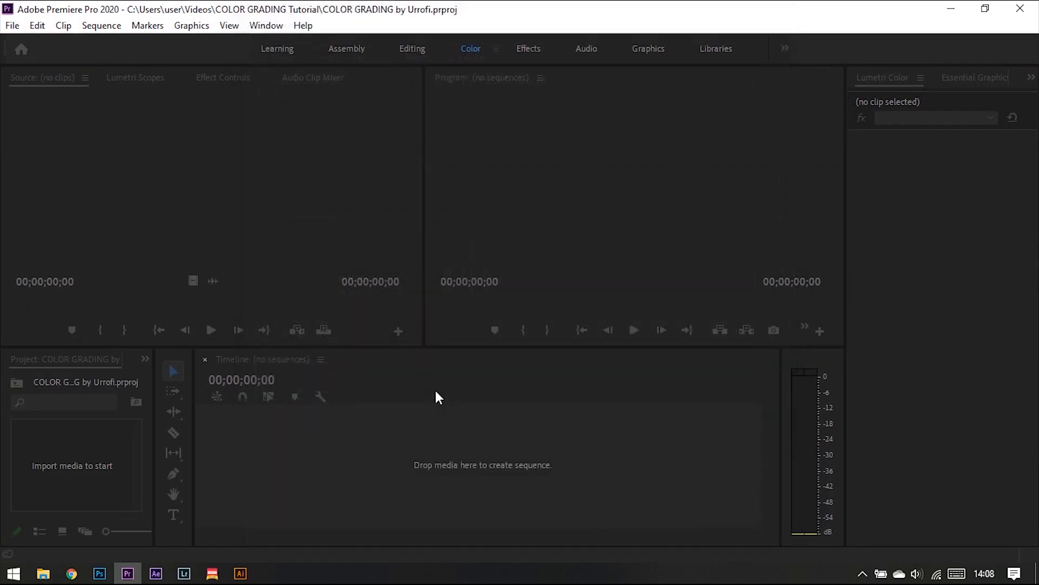
left_click_drag(386, 399, 376, 390)
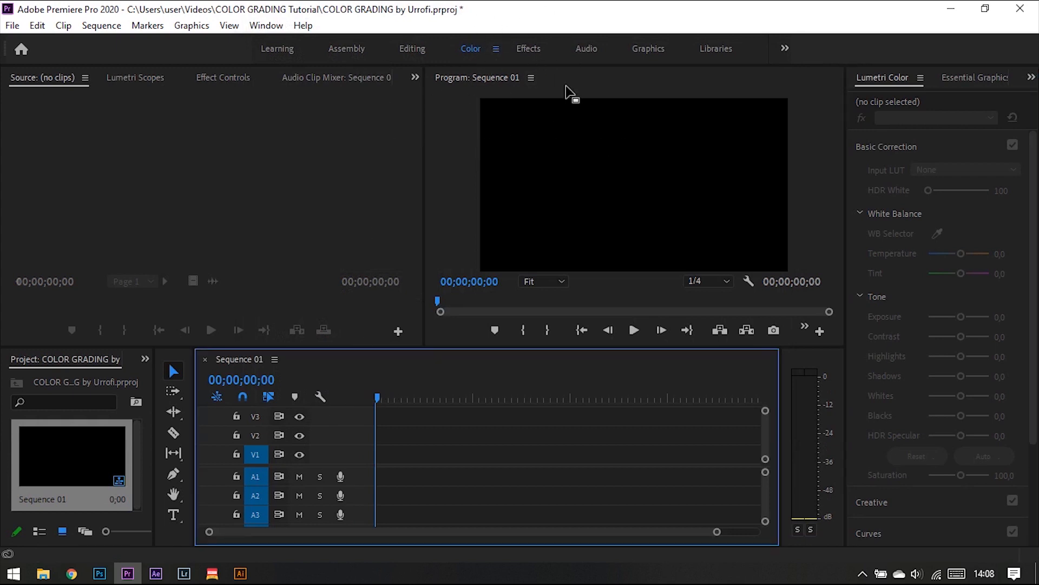
Step: Add C2672.MP4 from the COLOR GRADING Tutorial folder to the start of track V1, keeping the existing sequence settings
left_click(44, 574)
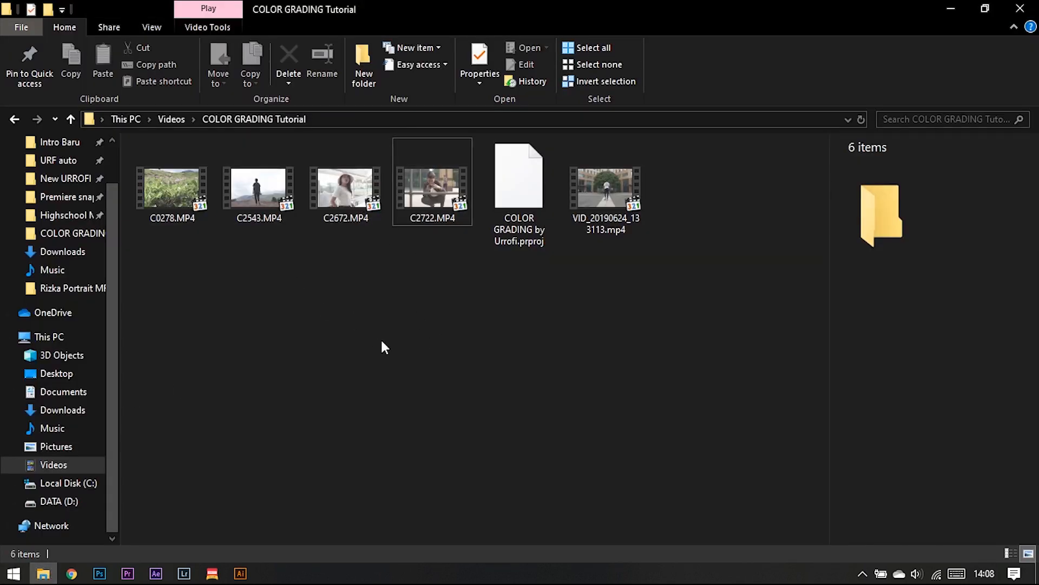
left_click_drag(357, 195, 378, 460)
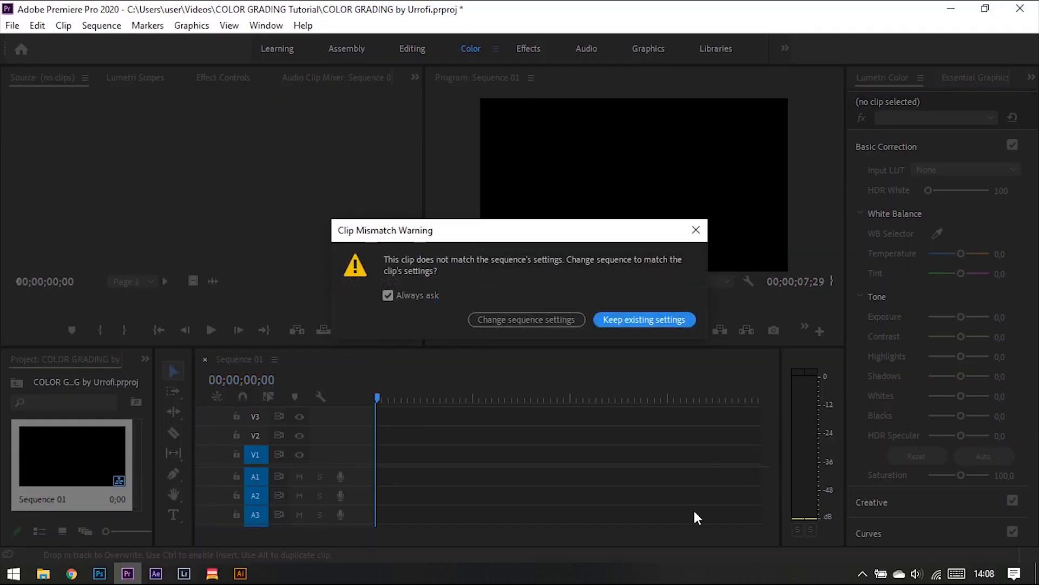
left_click(656, 325)
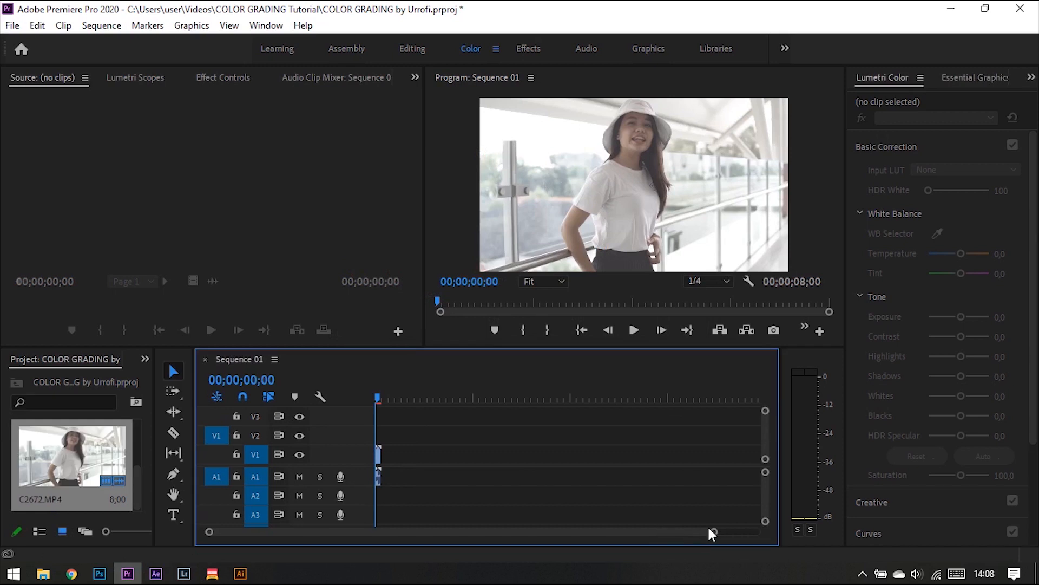
Step: Trim the C2672.MP4 clip at both ends, shift it to the start of the sequence and play it
left_click_drag(698, 533, 352, 532)
left_click(398, 398)
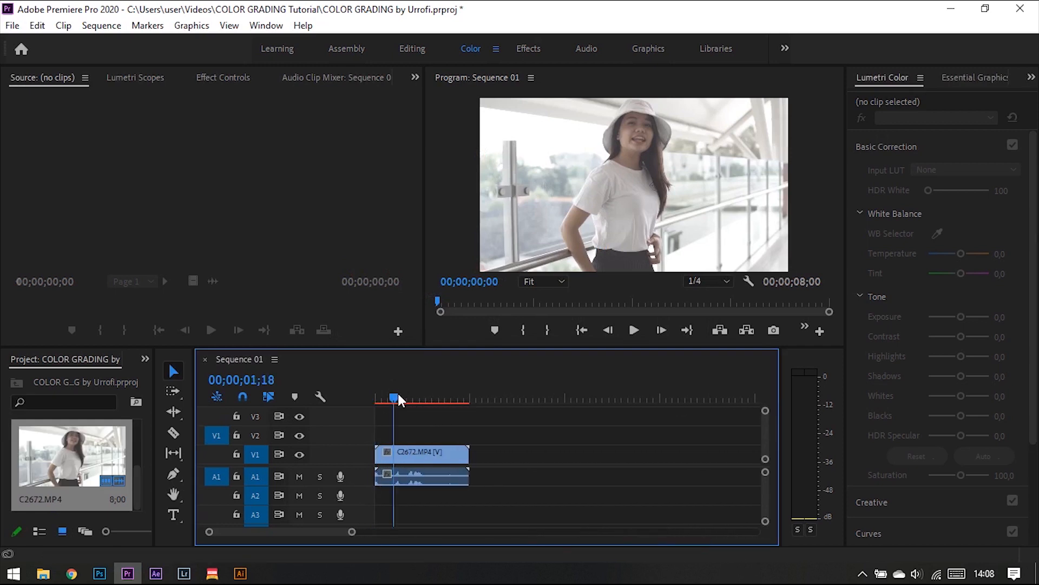
left_click_drag(401, 397, 426, 397)
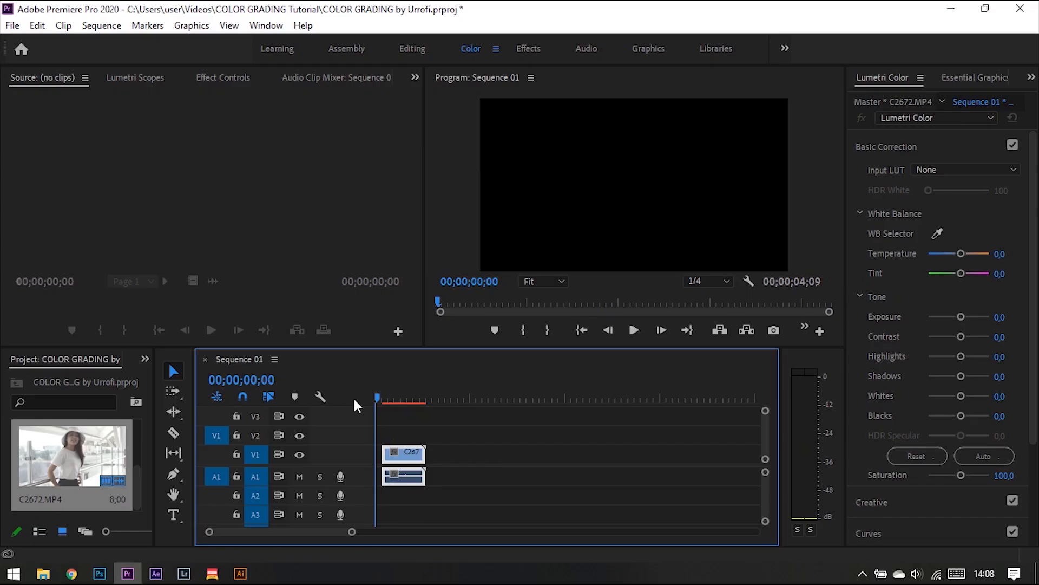
left_click_drag(385, 458, 381, 459)
key("space")
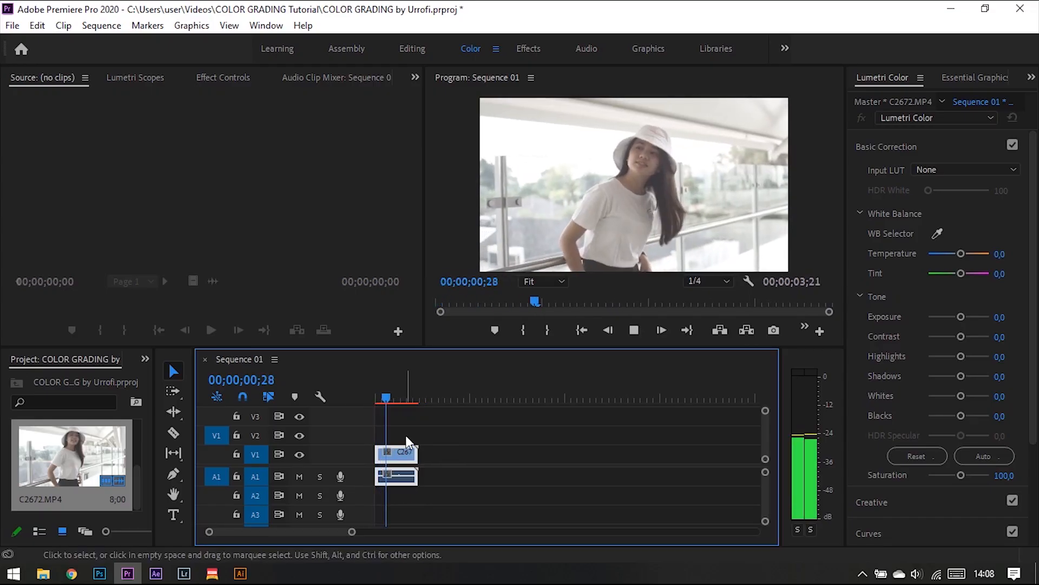
Step: Set the C2672.MP4 clip's speed to 50% and preview the slowed clip from the start of the sequence
right_click(388, 455)
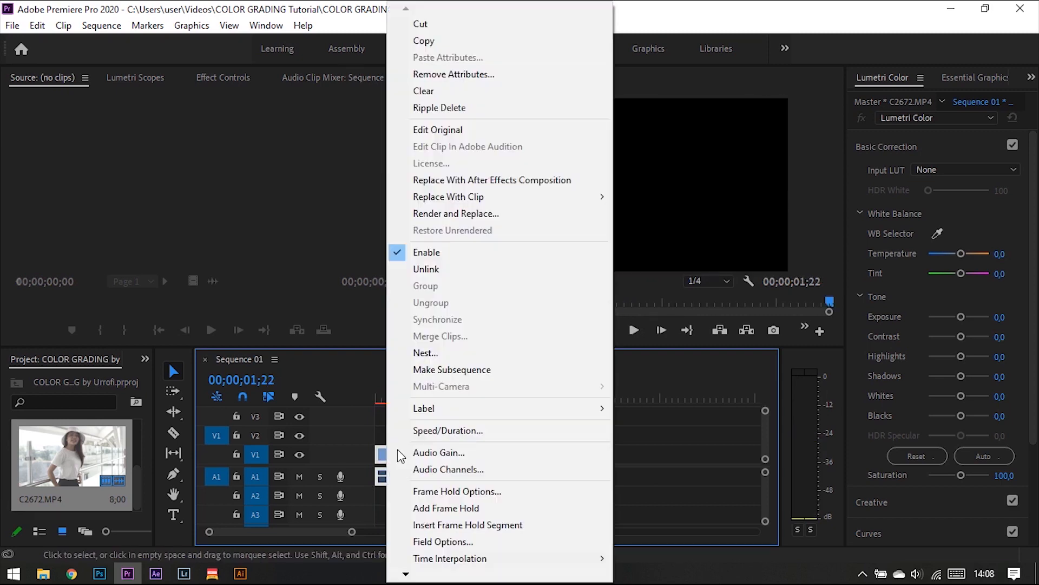
left_click(431, 431)
type("50")
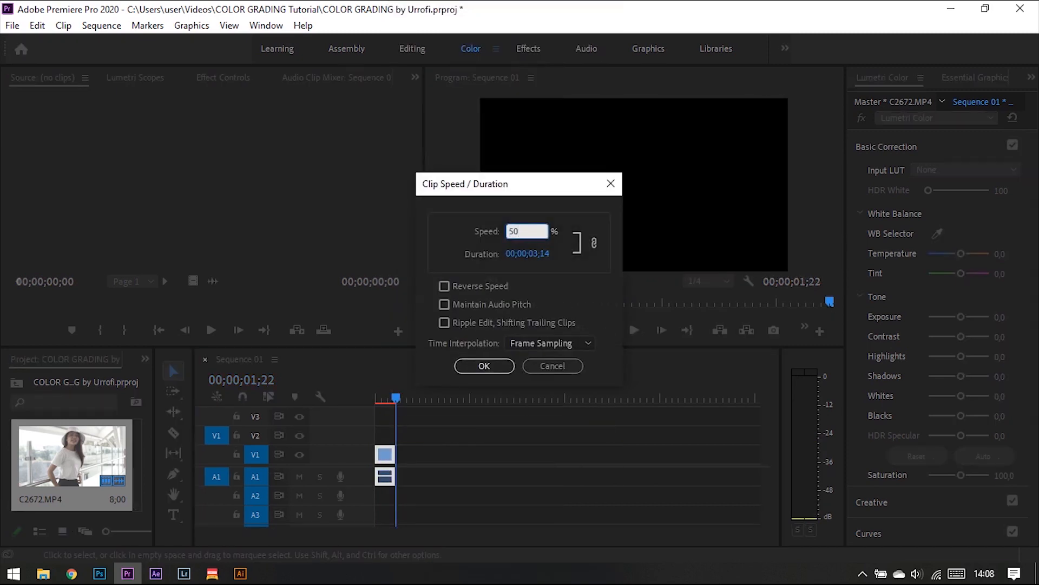
key("Return")
left_click(377, 391)
key("space")
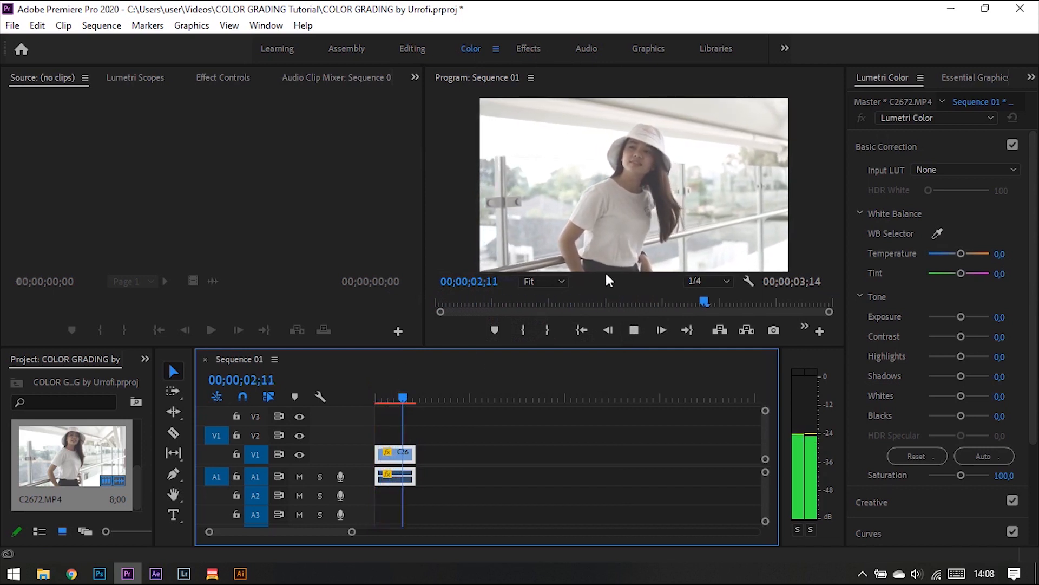
key("space")
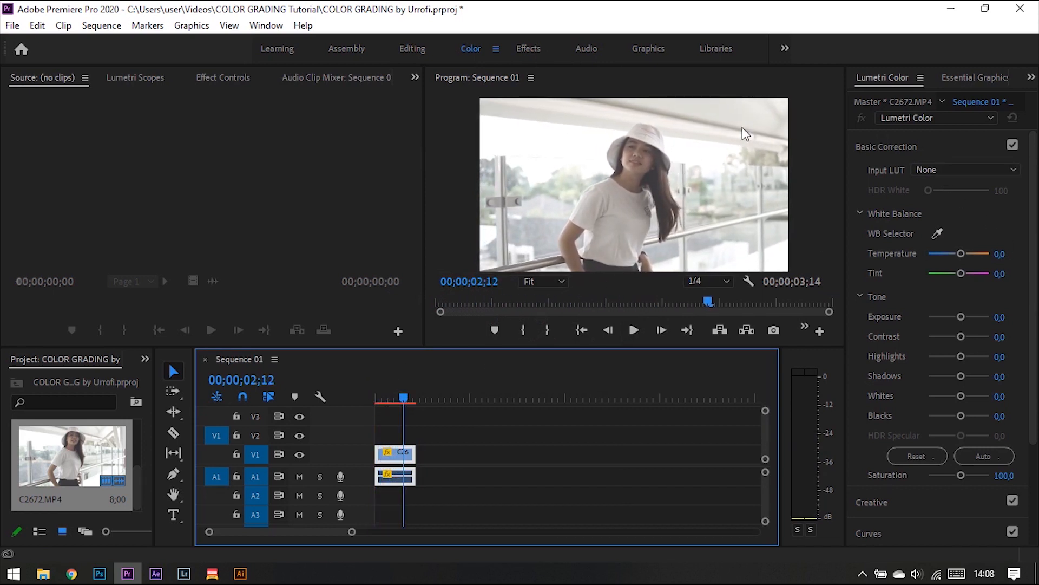
Step: Look through the Lumetri Color sections Vignette, HSL Secondary, Color Wheels & Match, Curves and Creative
left_click(888, 147)
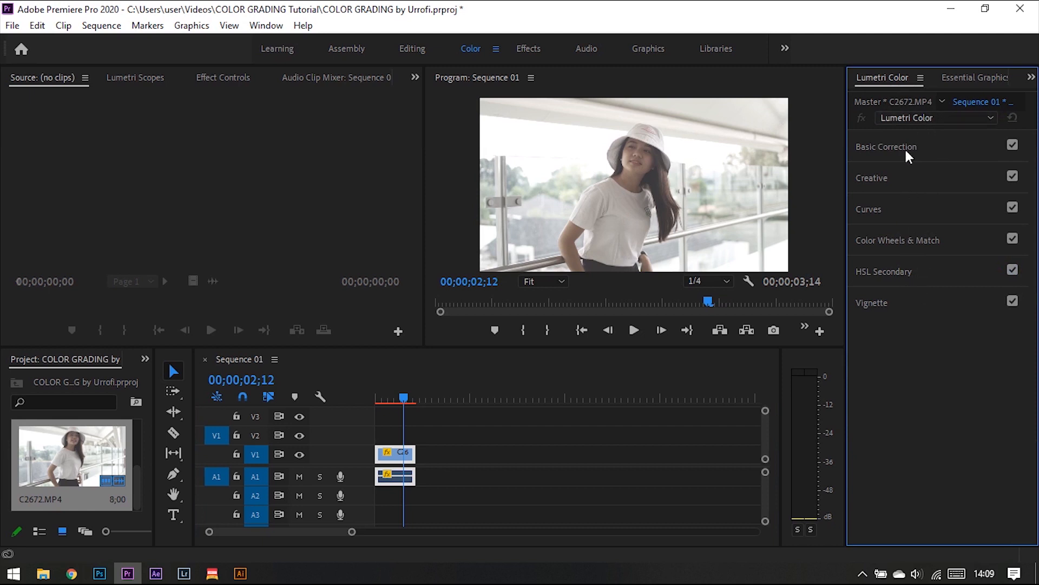
left_click(911, 304)
left_click(919, 270)
left_click(912, 241)
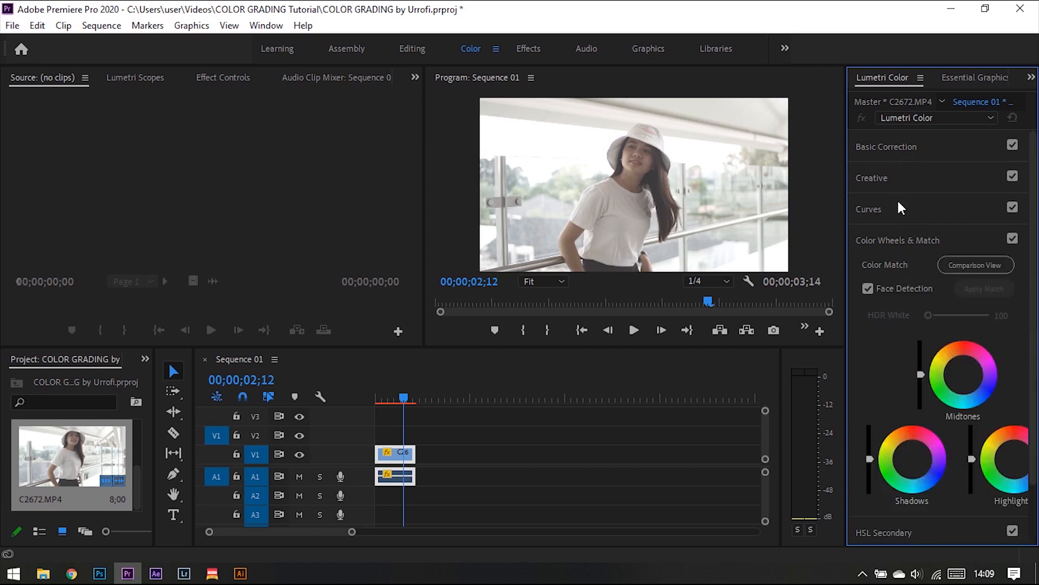
left_click(897, 206)
scroll(897, 157, "down", 1)
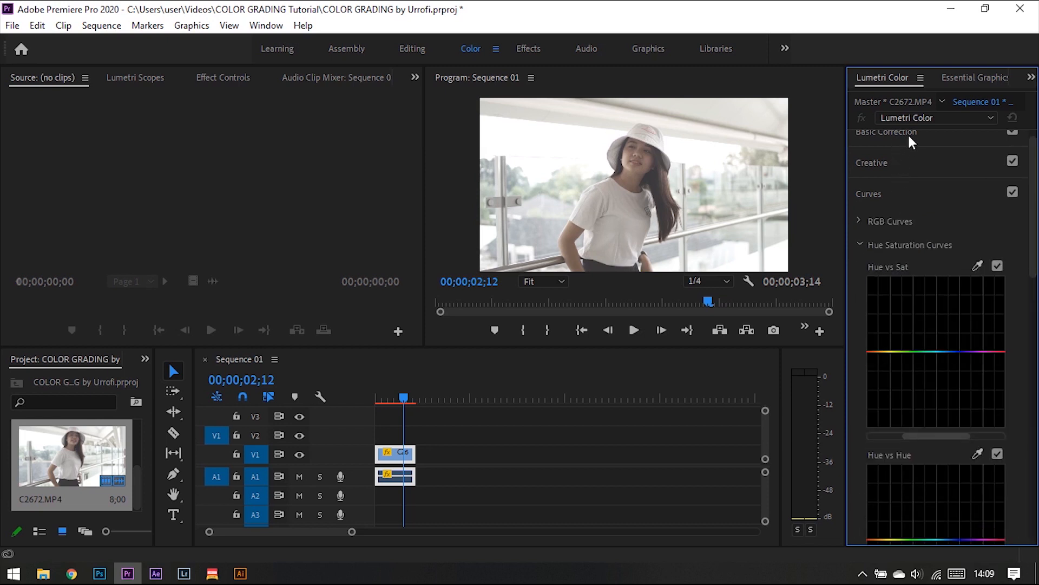
left_click(910, 142)
left_click(909, 439)
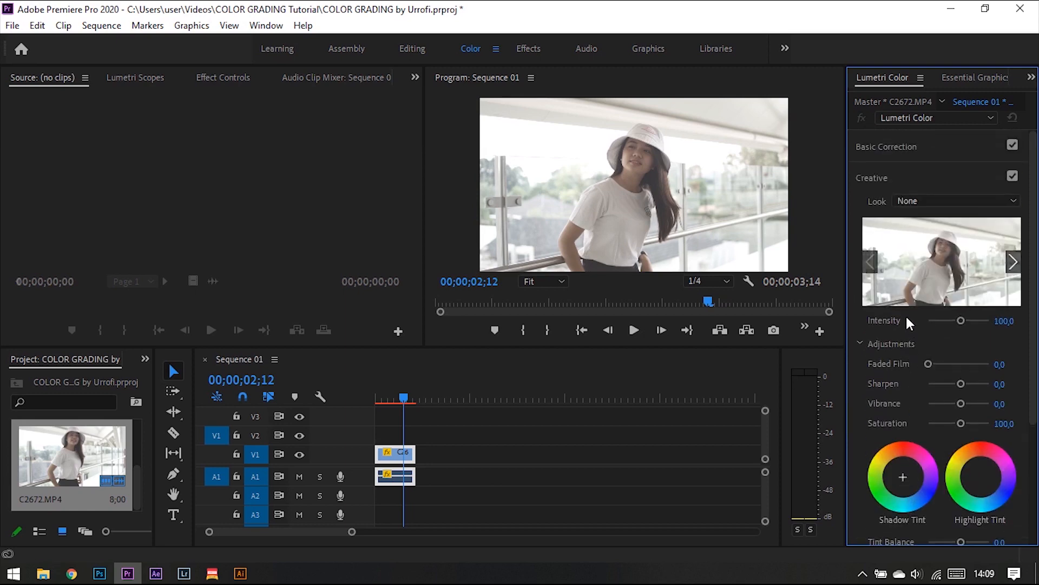
Step: Examine the Basic Correction and Creative controls of Lumetri Color, finishing with Basic Correction expanded
left_click(932, 151)
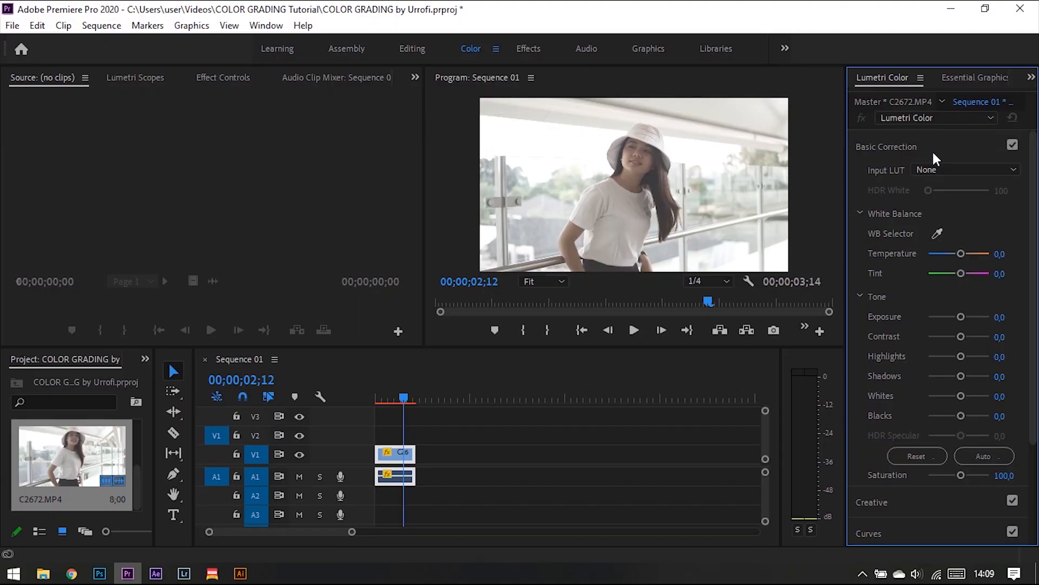
scroll(921, 430, "down", 2)
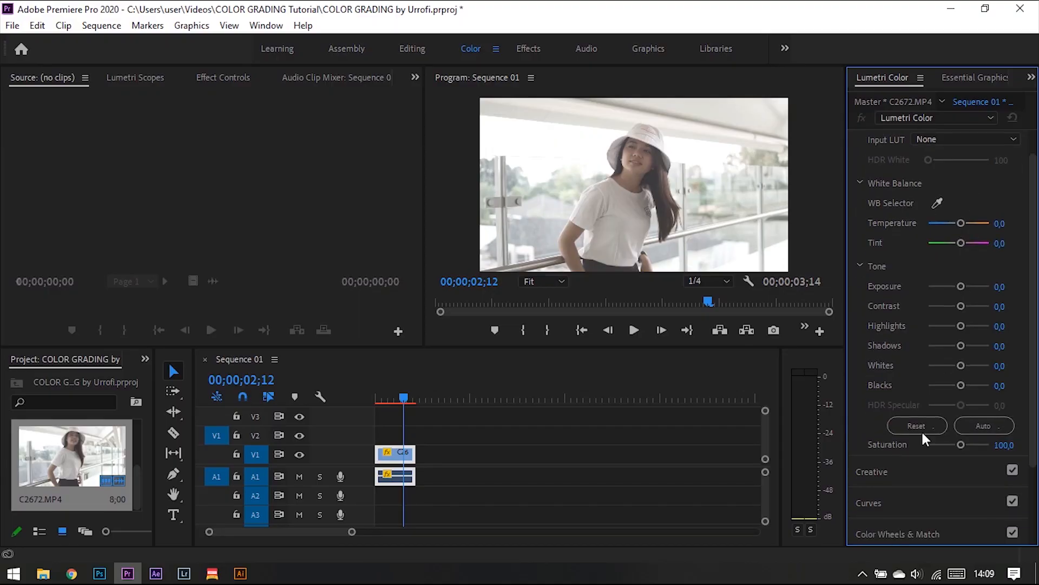
left_click(891, 479)
scroll(924, 288, "up", 2)
left_click(910, 148)
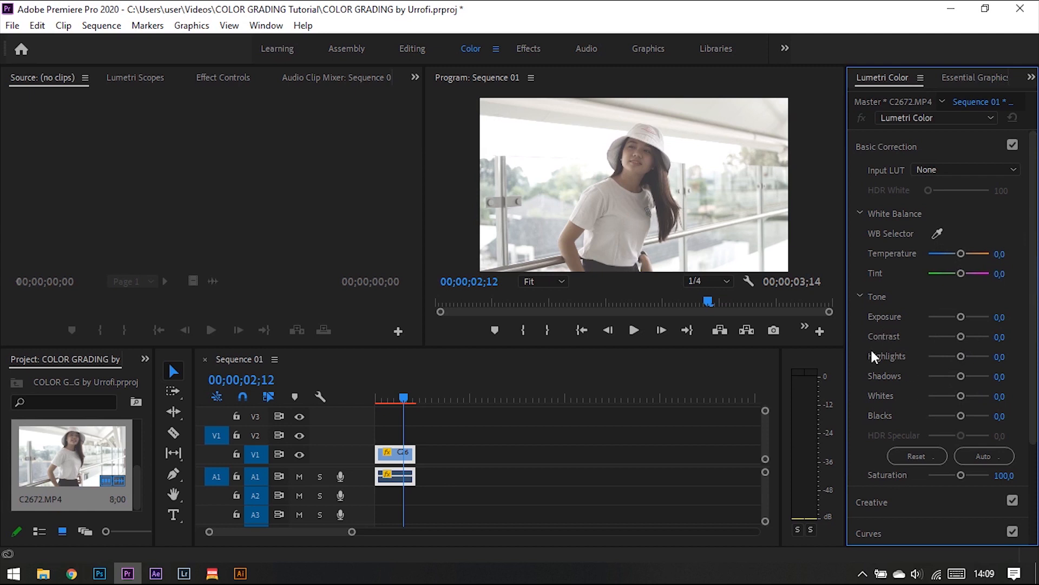
scroll(893, 406, "down", 3)
left_click(910, 420)
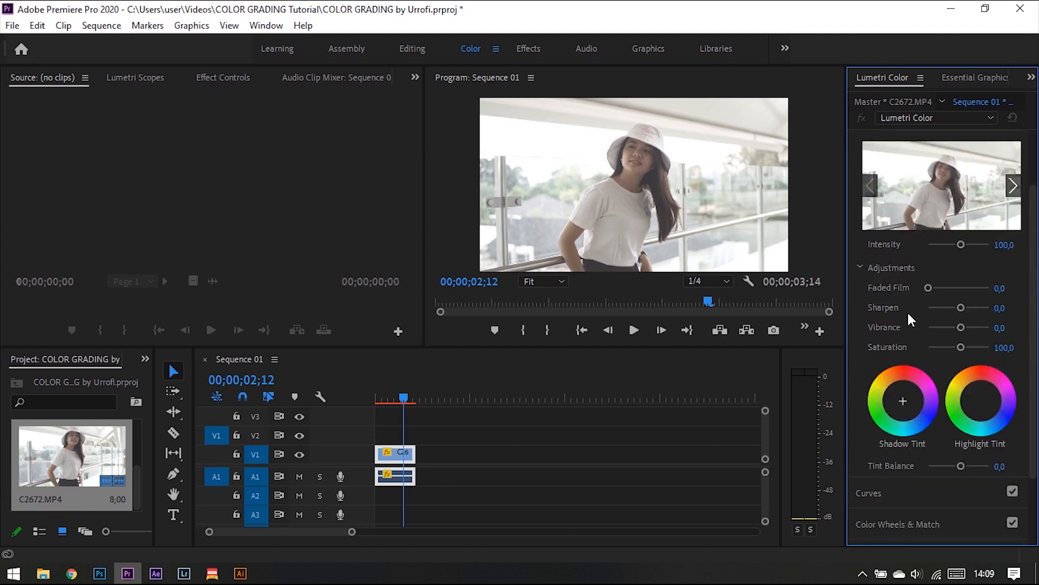
left_click_drag(1034, 233, 1036, 285)
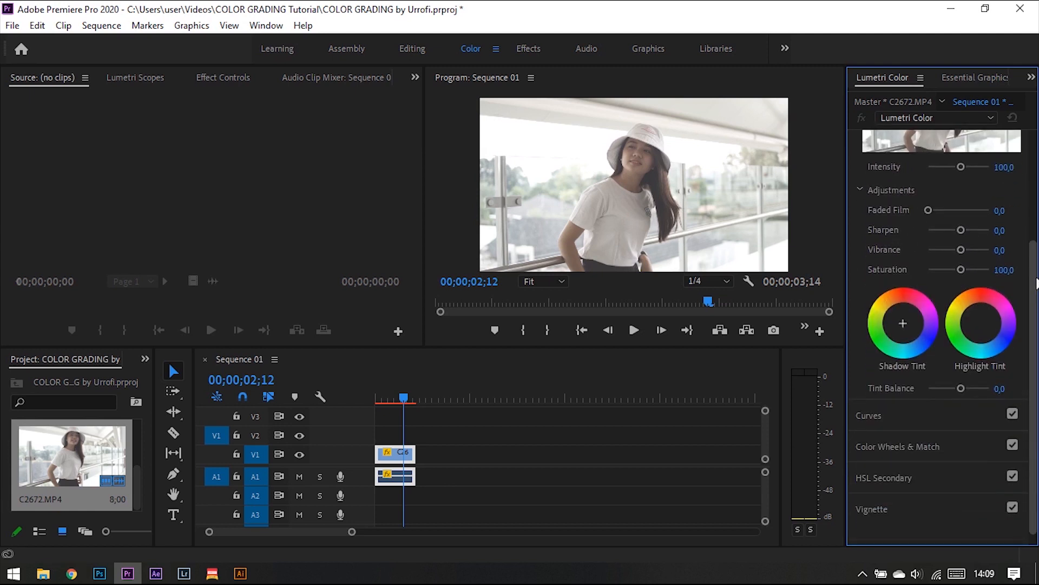
scroll(1028, 271, "up", 5)
left_click(928, 177)
left_click(943, 160)
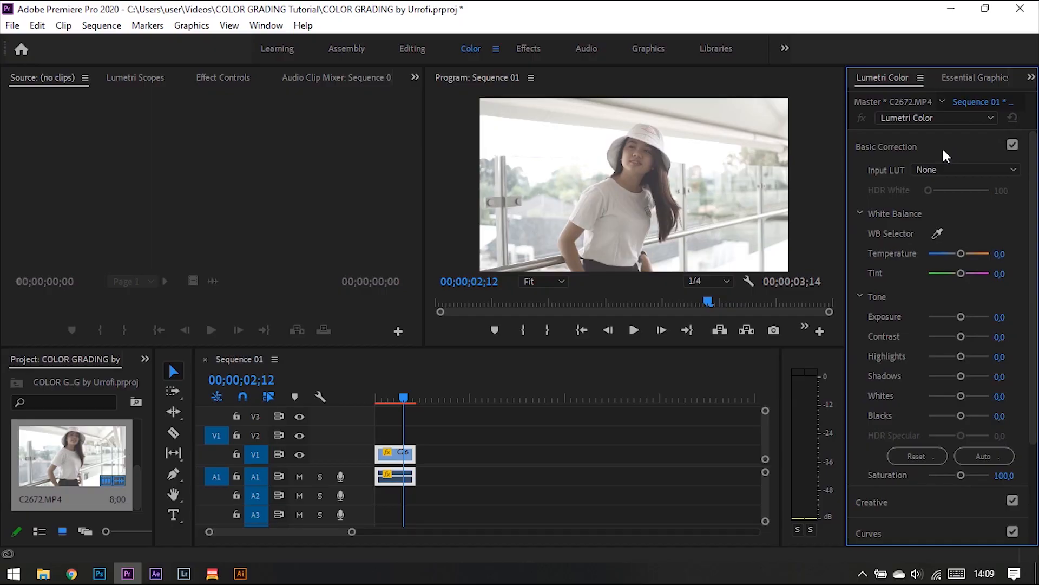
scroll(922, 353, "down", 2)
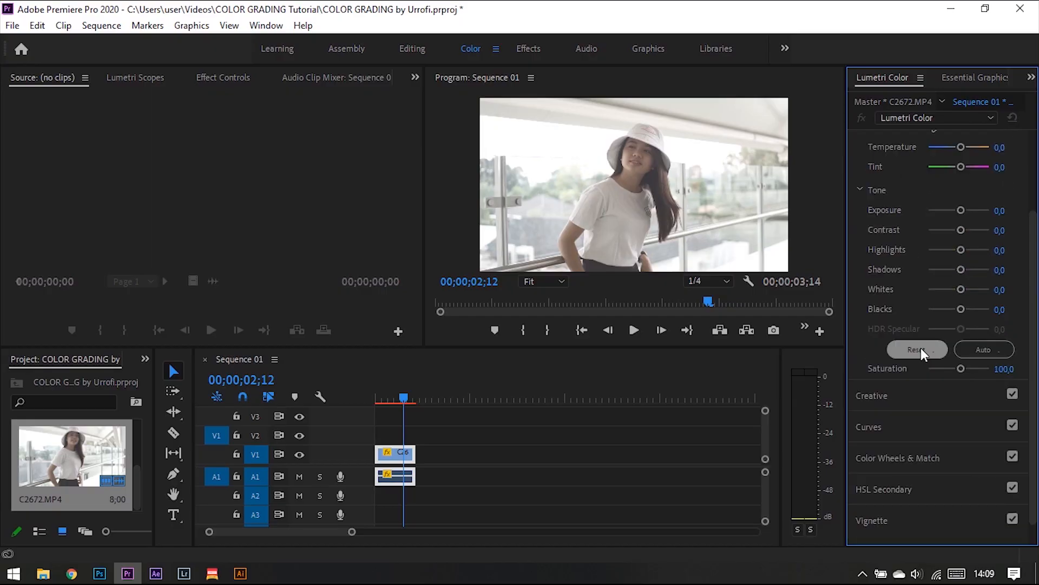
scroll(918, 379, "down", 1)
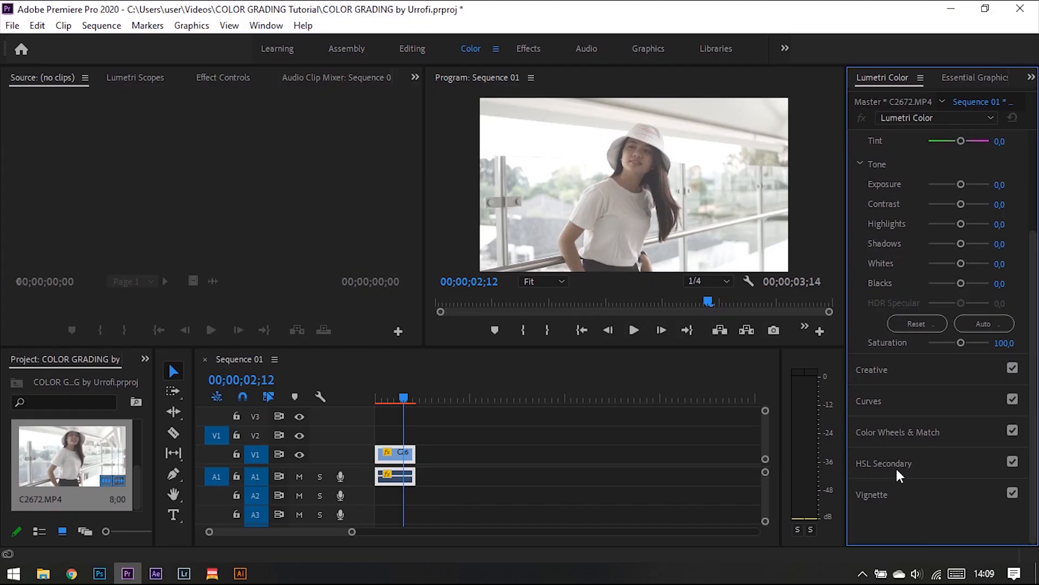
scroll(936, 324, "up", 3)
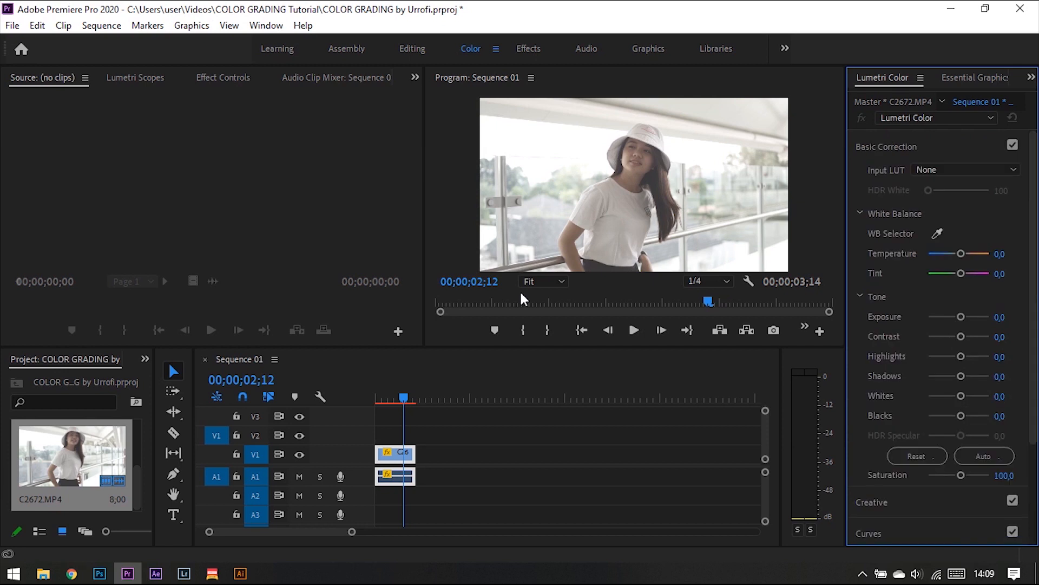
Step: Return to the clip's first frame and set its contrast to 60.5 and shadows to -23.5 in Basic Correction
left_click_drag(392, 395, 371, 398)
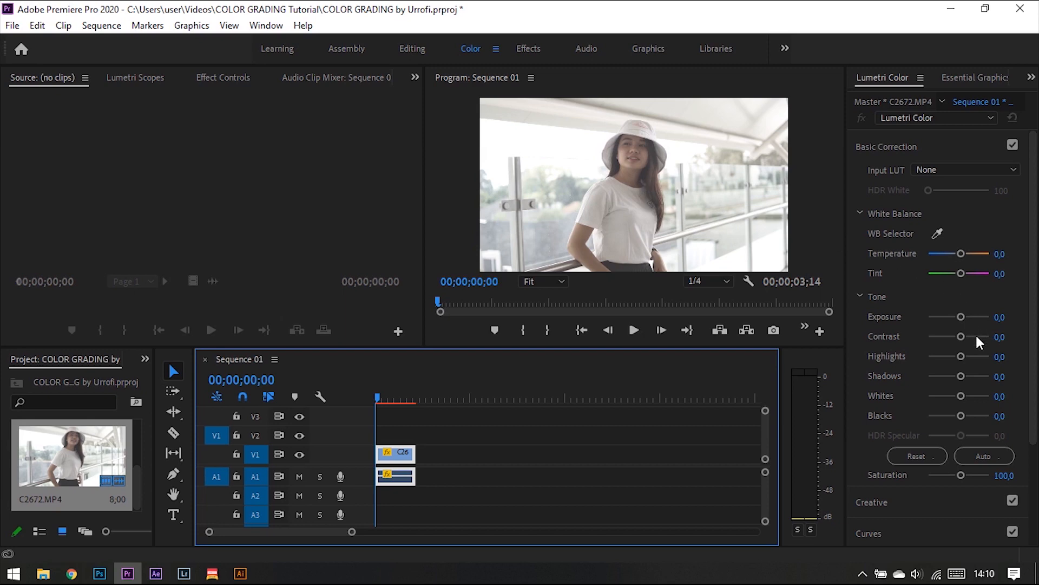
left_click_drag(962, 336, 969, 337)
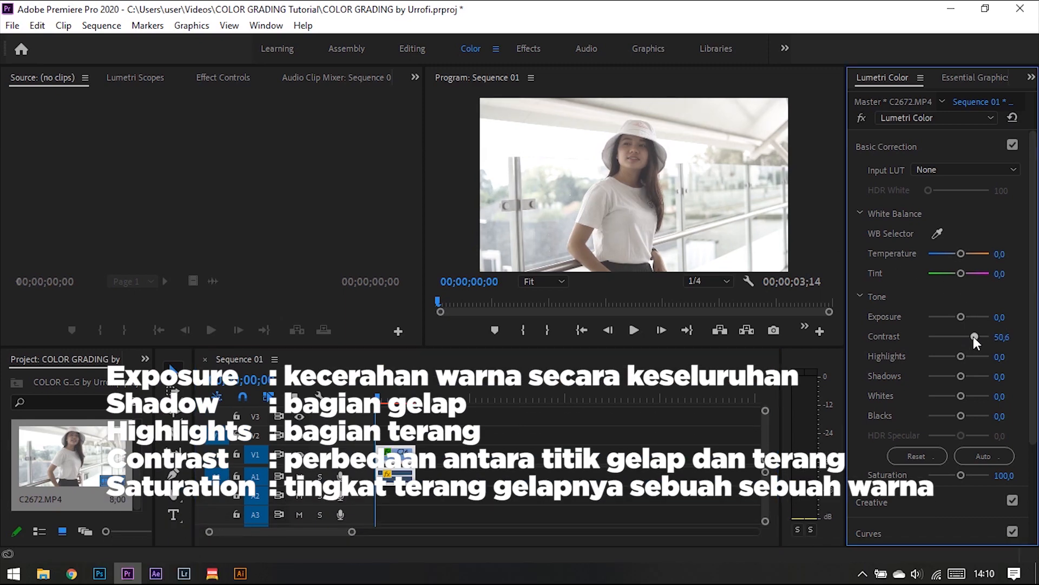
left_click(945, 375)
left_click(951, 376)
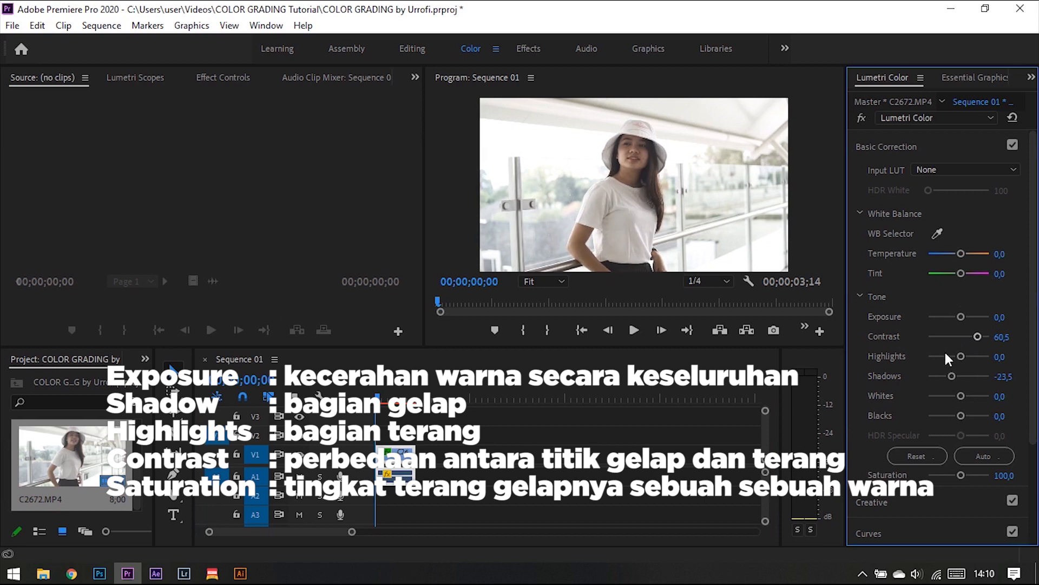
Step: Set the clip's highlights to -13.6 and its saturation to 110 in Basic Correction
left_click_drag(960, 357, 955, 356)
left_click(1008, 475)
type("110")
key("Return")
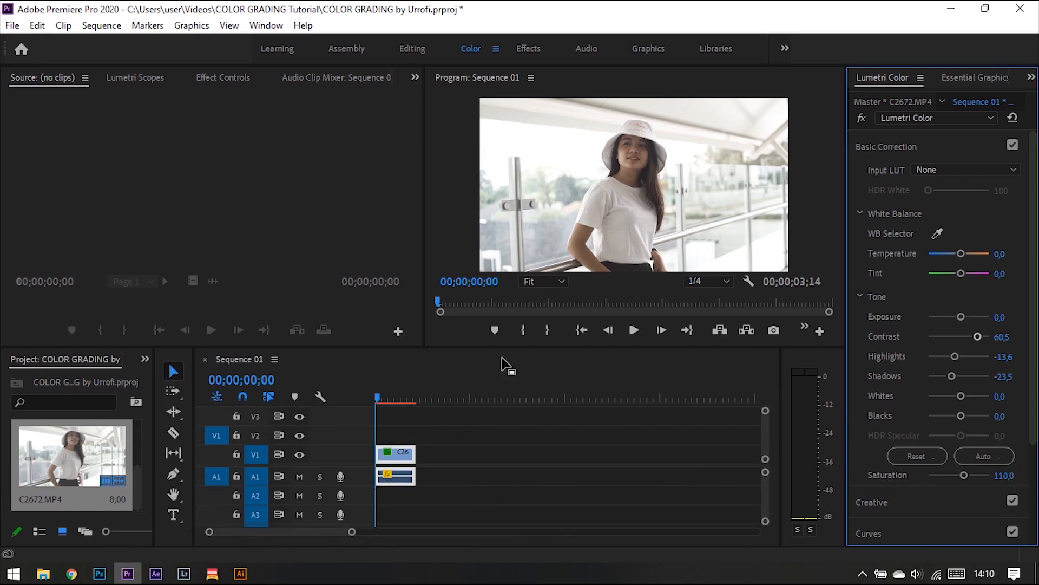
Step: Compare the clip with and without its Basic Correction near the start of the sequence
mouse_move(381, 399)
left_mouse_down()
mouse_move(397, 399)
mouse_move(380, 402)
left_mouse_up()
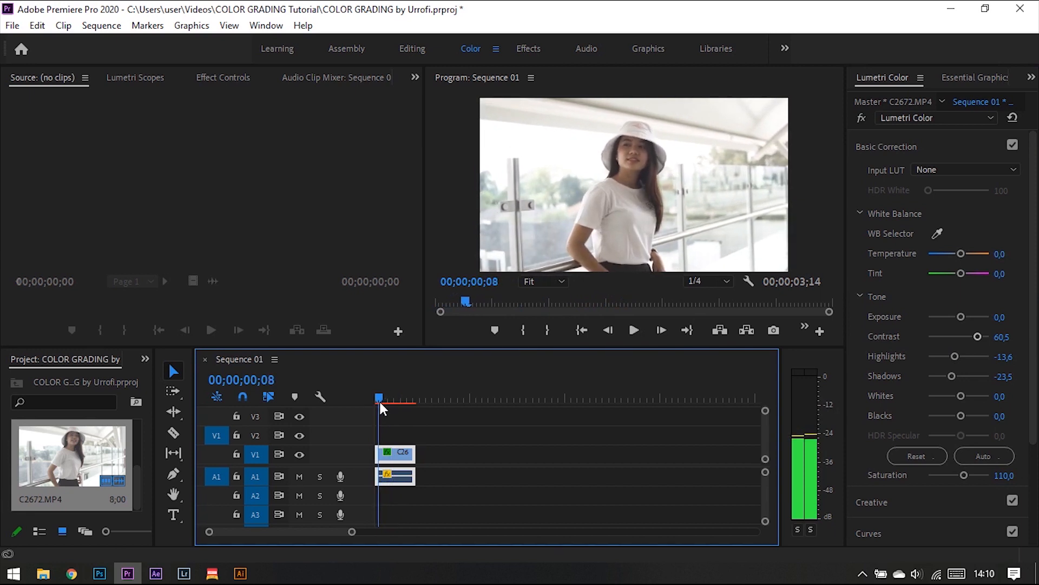
left_click(1012, 145)
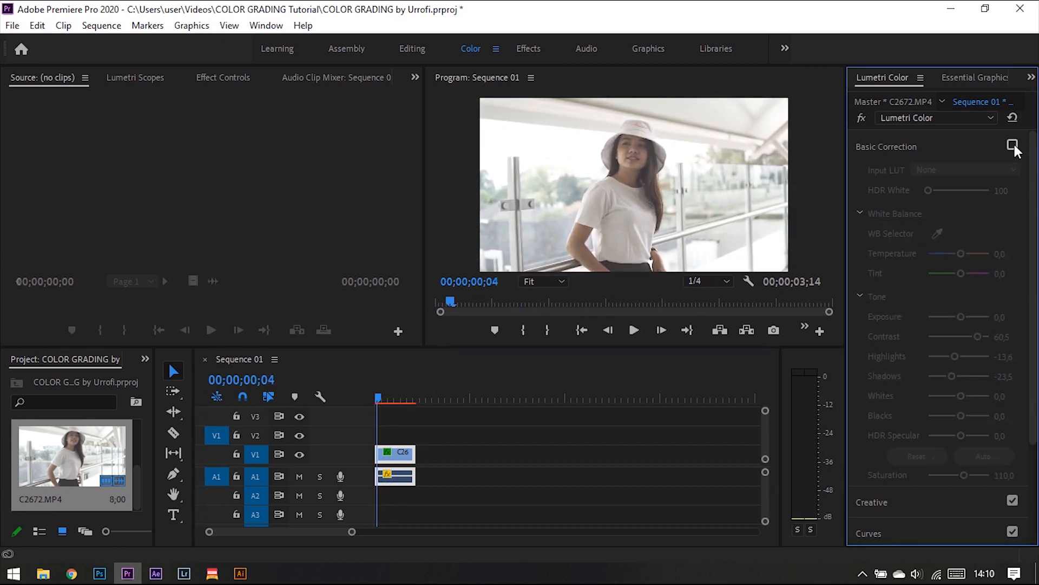
left_click(1012, 144)
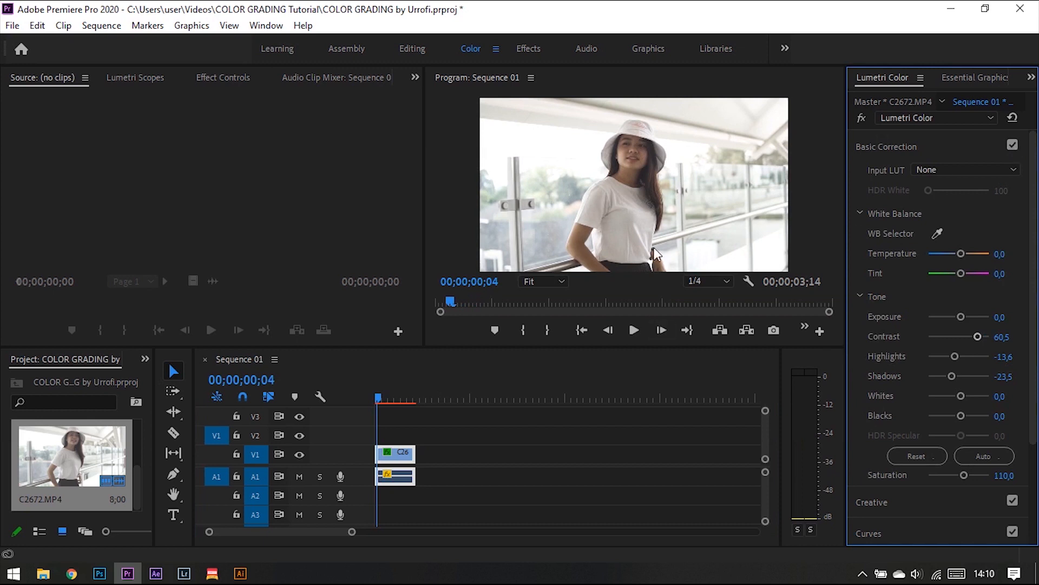
Step: Load the LUT file M31 - Rec.709_32.cube from the LUT Presets folder as the clip's Creative look
scroll(903, 313, "down", 3)
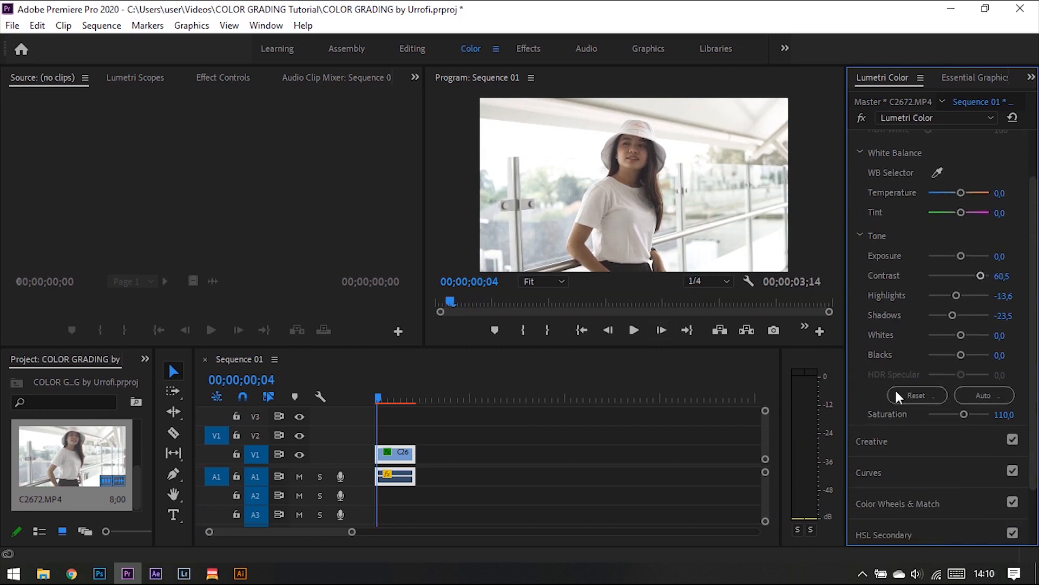
left_click(881, 442)
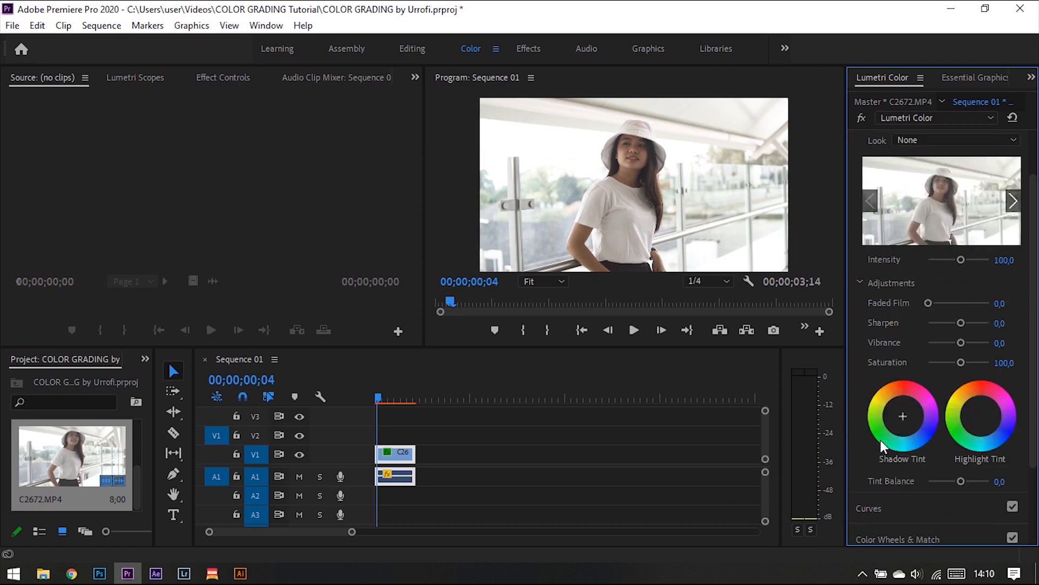
scroll(899, 325, "up", 2)
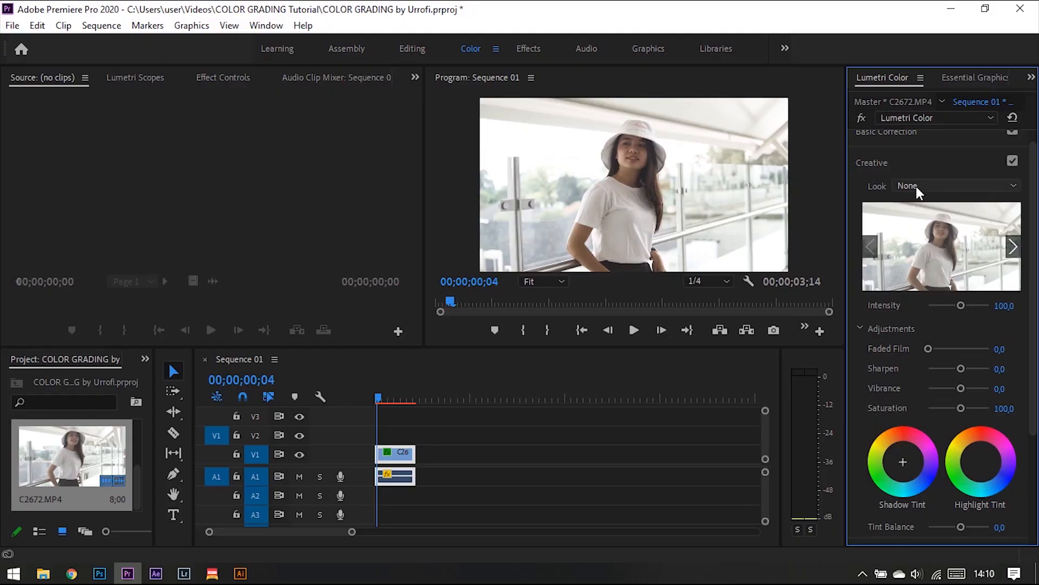
left_click(917, 187)
left_click(955, 182)
left_click(959, 185)
left_click(962, 187)
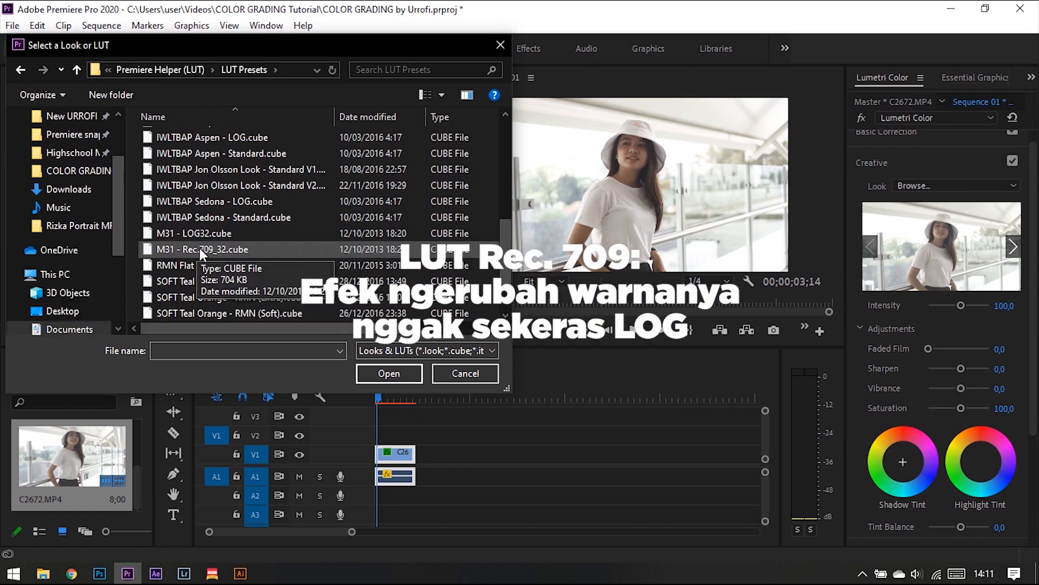
double_click(200, 248)
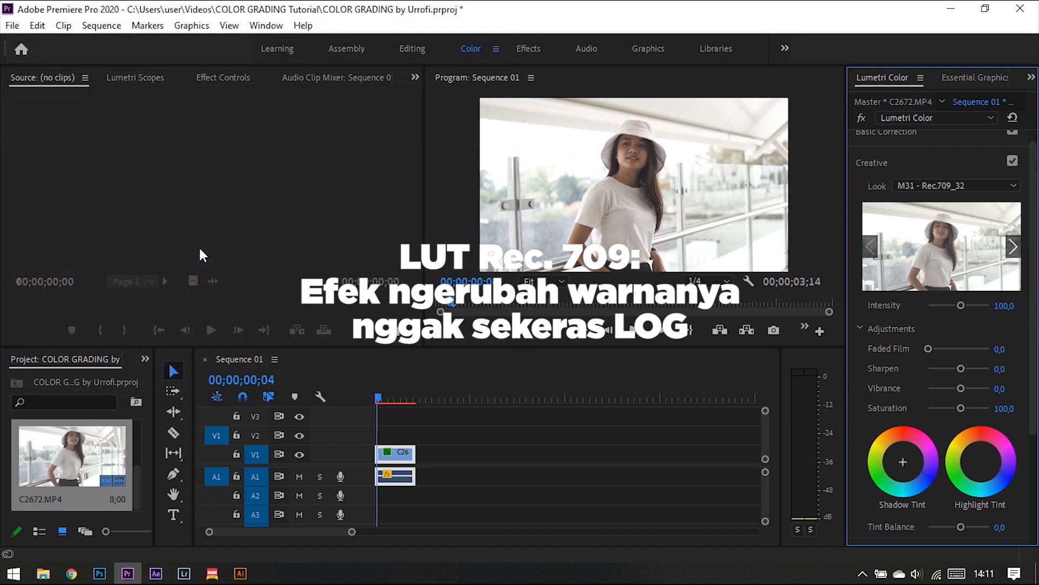
Step: Preview the look further into the clip, set its intensity to 50, and play the clip from its first frame
left_click(393, 400)
mouse_move(395, 401)
left_mouse_down()
mouse_move(384, 401)
mouse_move(393, 405)
left_mouse_up()
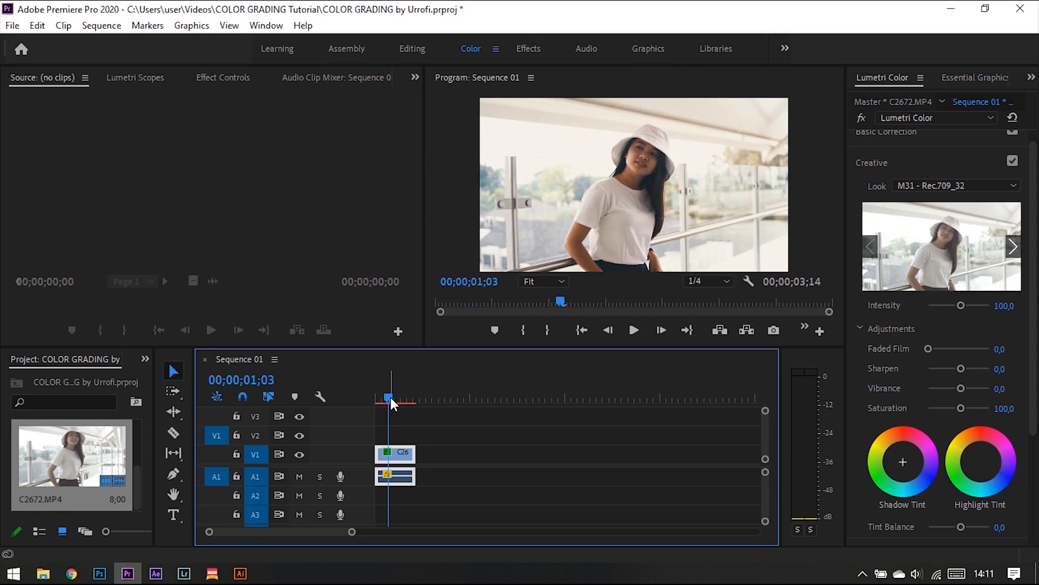
left_click(1004, 307)
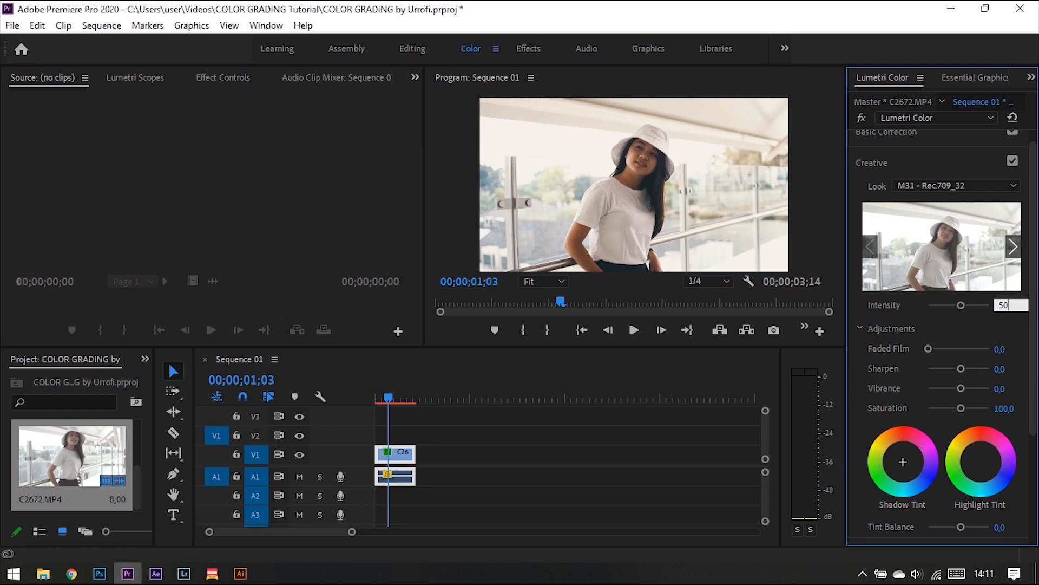
mouse_move(388, 396)
left_mouse_down()
mouse_move(411, 394)
mouse_move(375, 394)
left_mouse_up()
key("space")
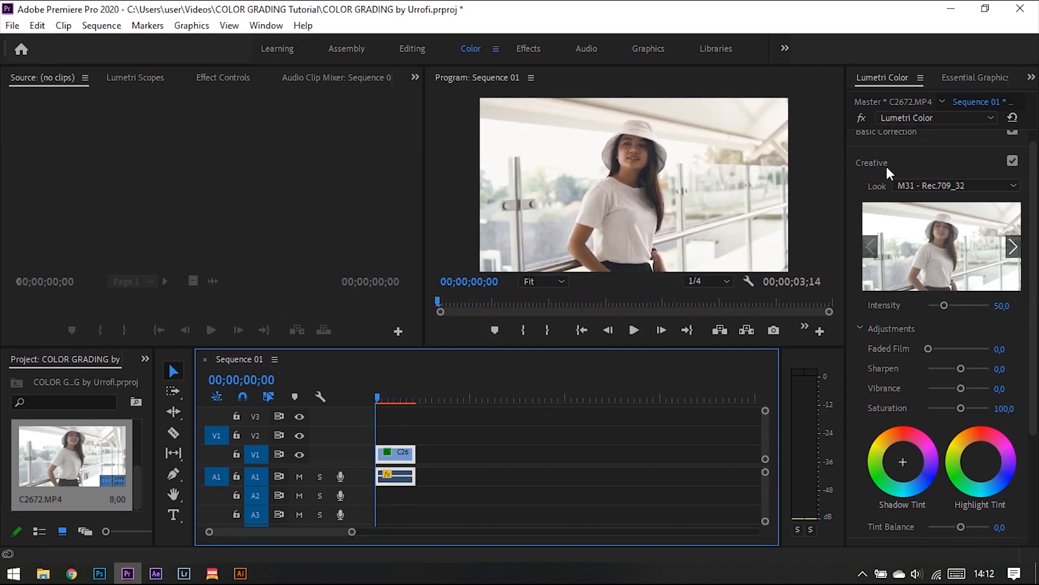
scroll(887, 169, "up", 1)
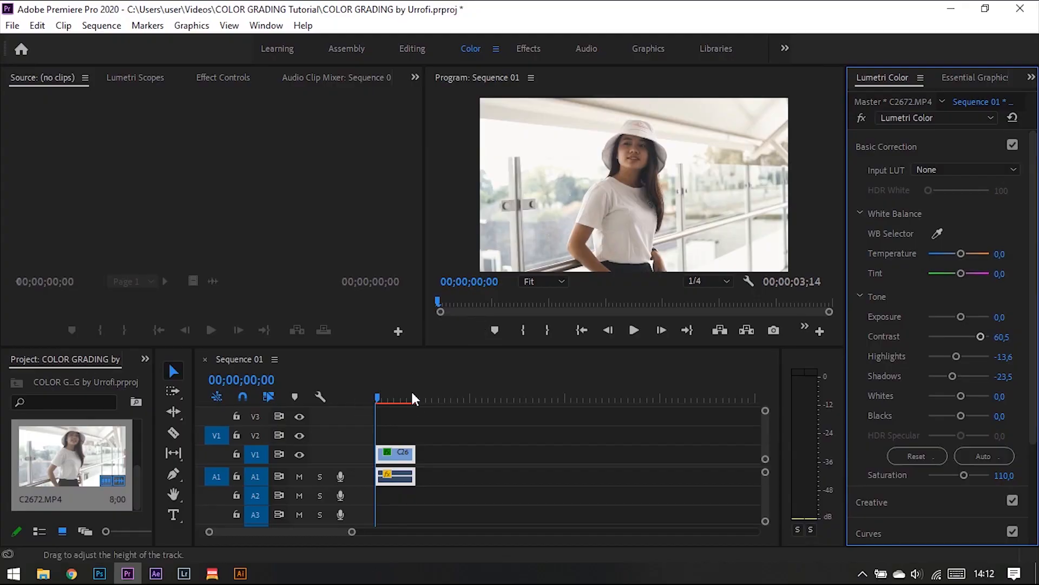
left_click(383, 399)
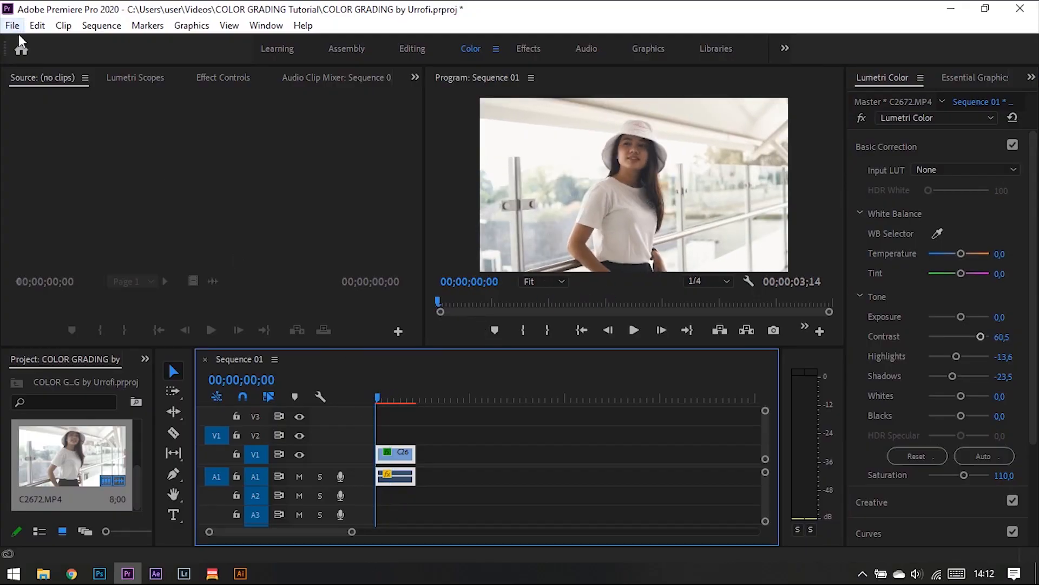
left_click(97, 481)
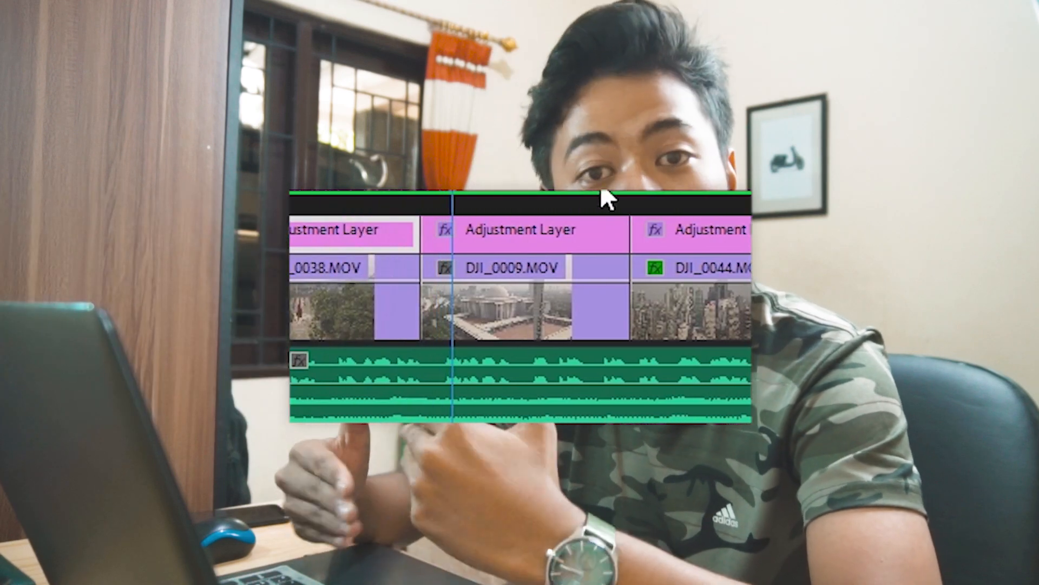
left_click(468, 231)
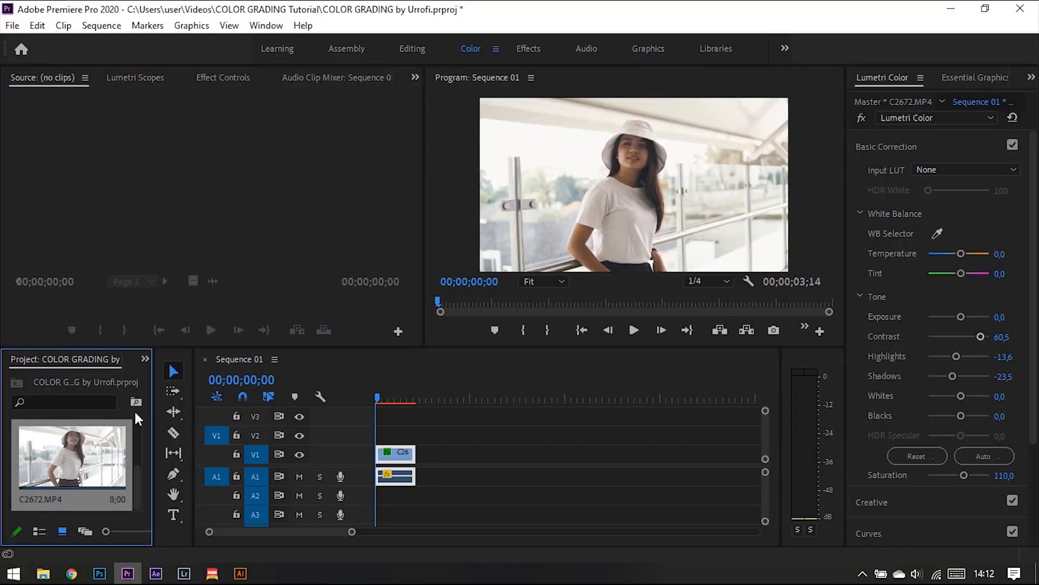
Step: Create a 1920 × 1080 adjustment layer with a 29.97 fps drop-frame timebase and square pixels
left_click(12, 25)
mouse_move(16, 46)
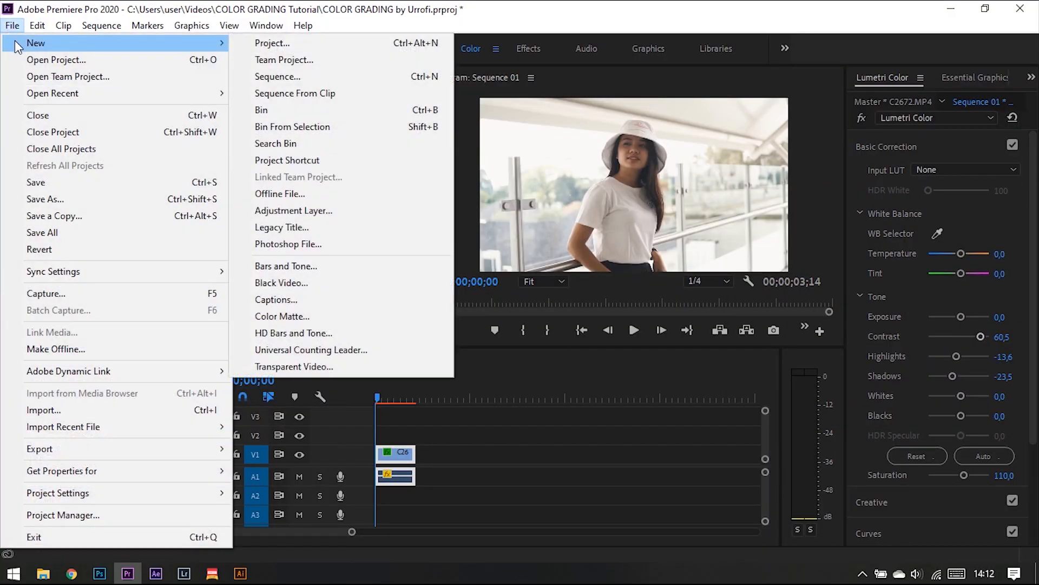
left_click(326, 210)
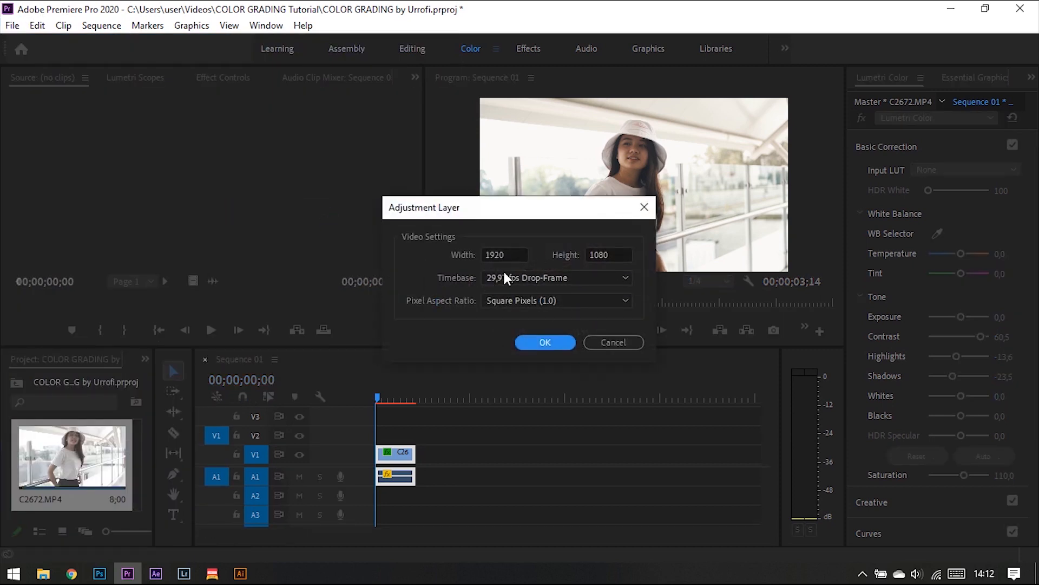
left_click(563, 342)
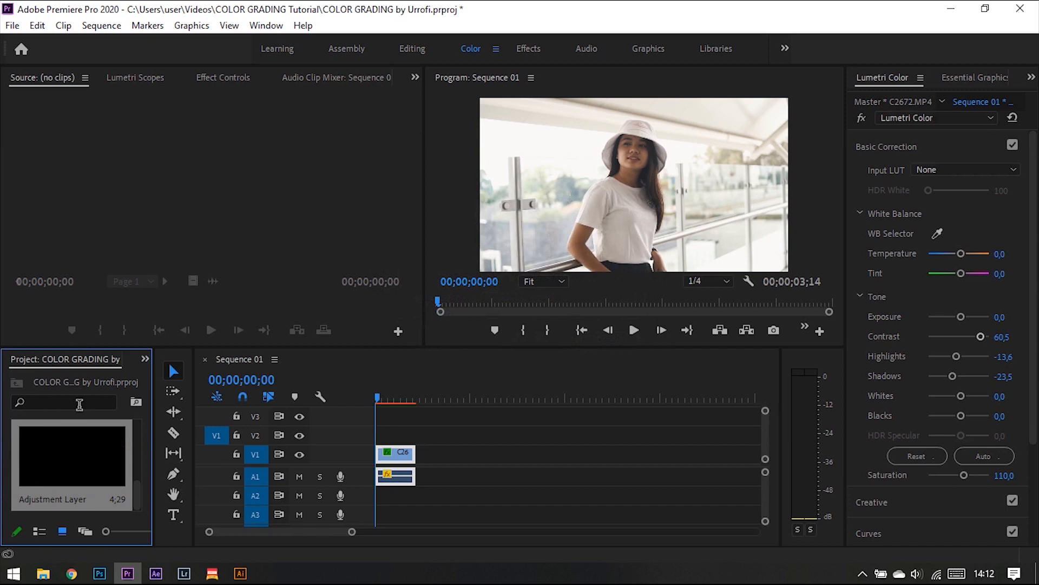
Step: Place the adjustment layer on V2 above the C2672.MP4 clip and trim it to the clip's end
left_click_drag(75, 449, 407, 433)
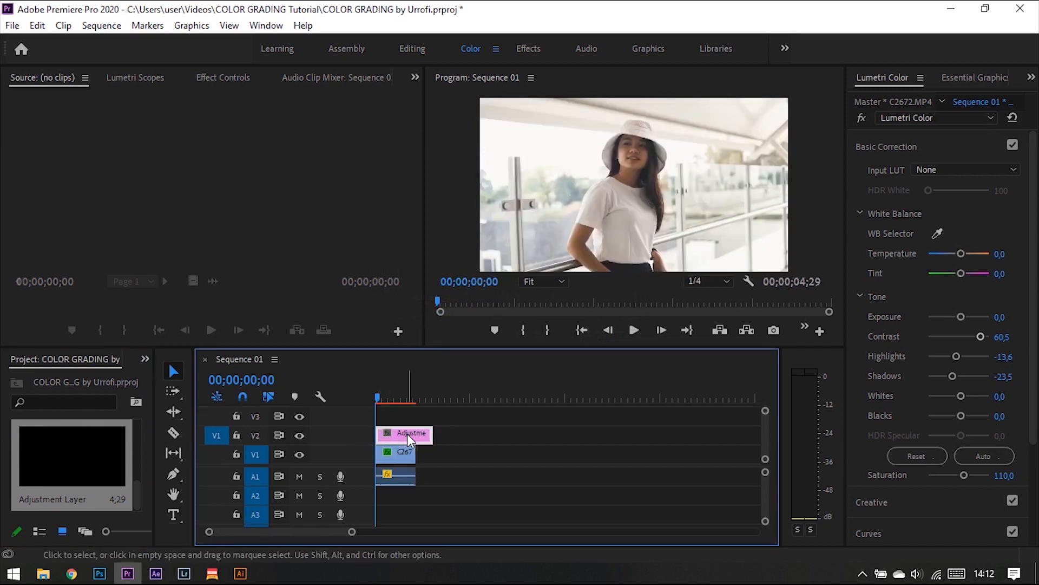
left_click_drag(387, 389, 392, 398)
left_click_drag(433, 434, 409, 466)
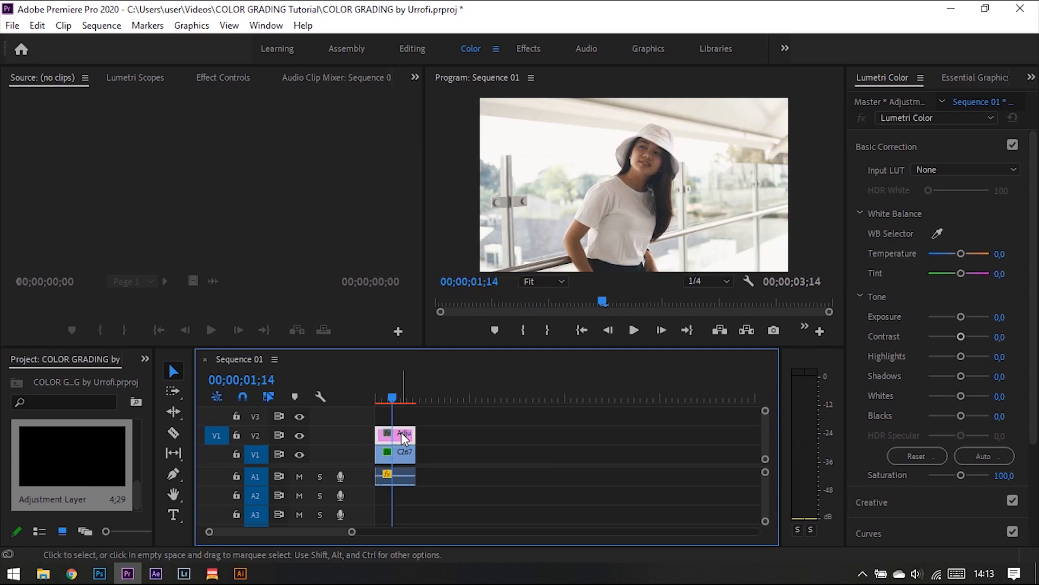
left_click_drag(395, 388, 409, 401)
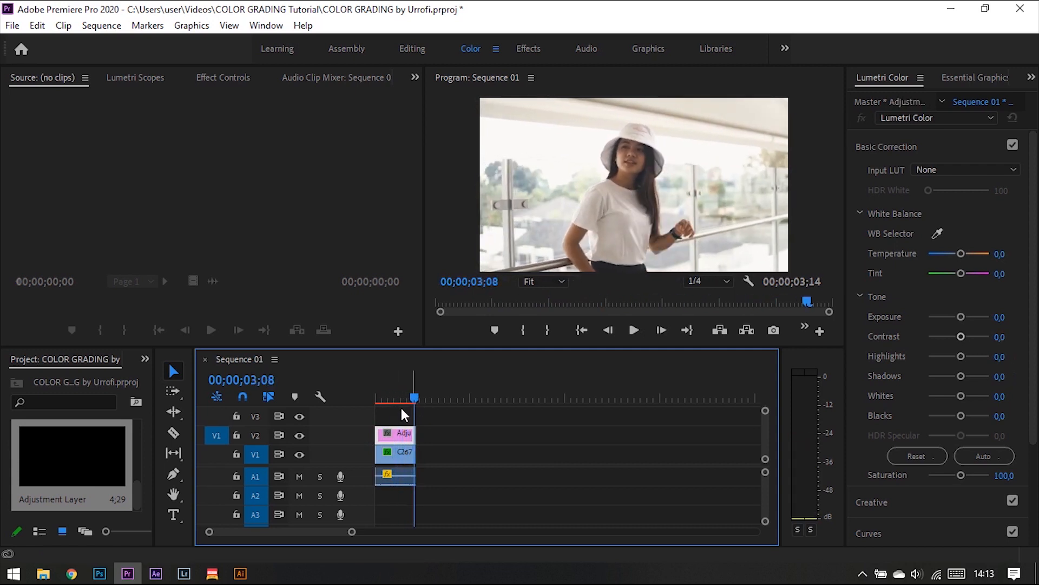
Step: Shift the adjustment layer past the first clip and add VID_20190624_133113.mp4 from the COLOR GRADING Tutorial folder in File Explorer behind it on V1
left_click_drag(401, 437, 455, 436)
left_click(451, 399)
left_click(43, 574)
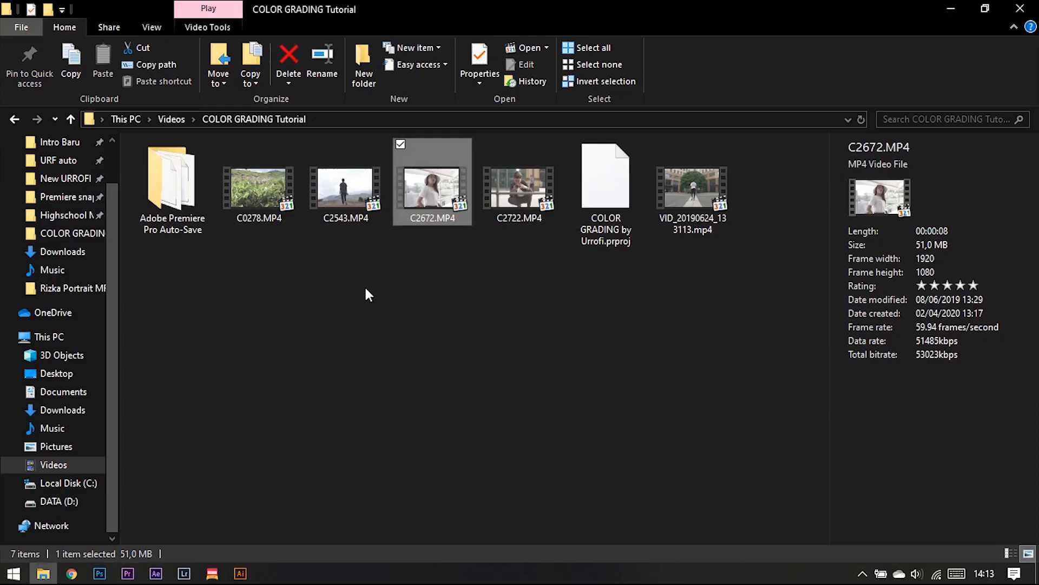
left_click(536, 173)
left_click(384, 172)
left_click(385, 366)
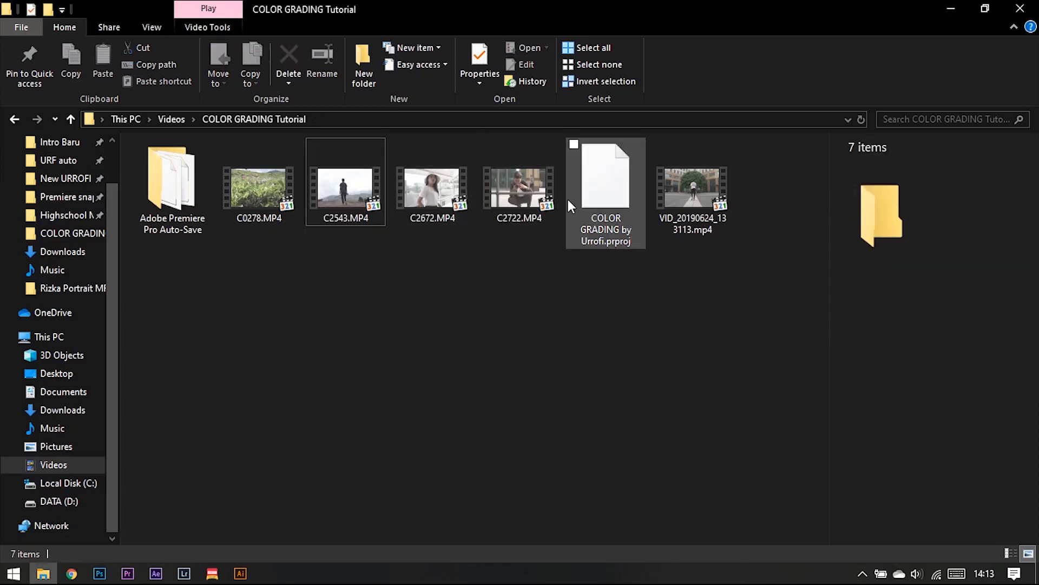
left_click(513, 198)
left_click_drag(710, 181, 427, 449)
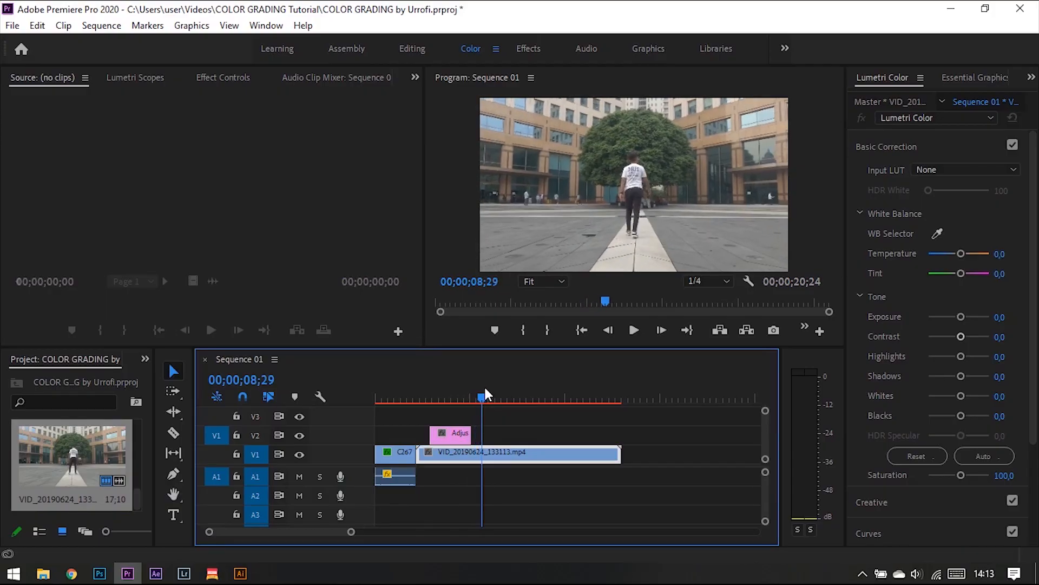
Step: Slow the VID_20190624_133113.mp4 clip to 50% speed, trim its start and end, and enlarge the program preview
left_click_drag(486, 394, 491, 394)
left_click_drag(421, 455, 482, 463)
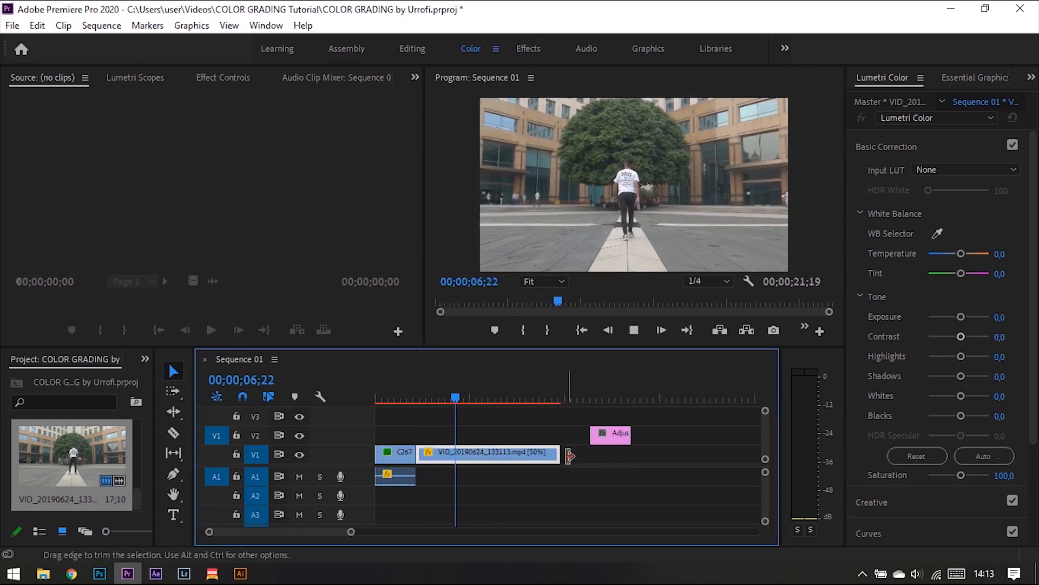
left_click_drag(559, 455, 461, 462)
left_click_drag(525, 349, 529, 387)
Step: Move the adjustment layer directly above the VID_20190624_133113.mp4 clip on V2 and match it to the clip's length
left_click_drag(442, 432, 435, 435)
left_click(607, 434)
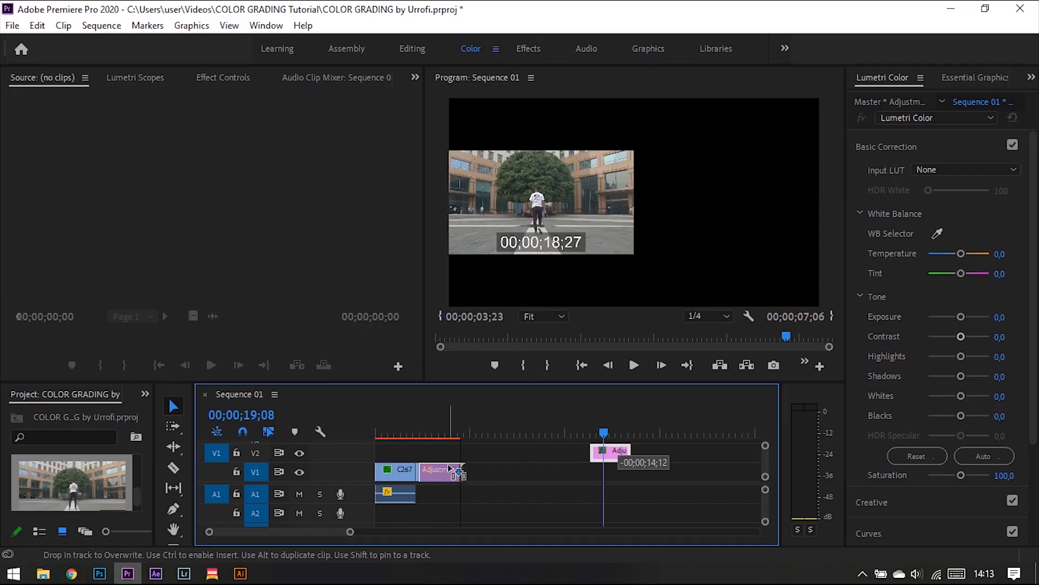
left_click_drag(608, 454, 461, 455)
left_click(428, 433)
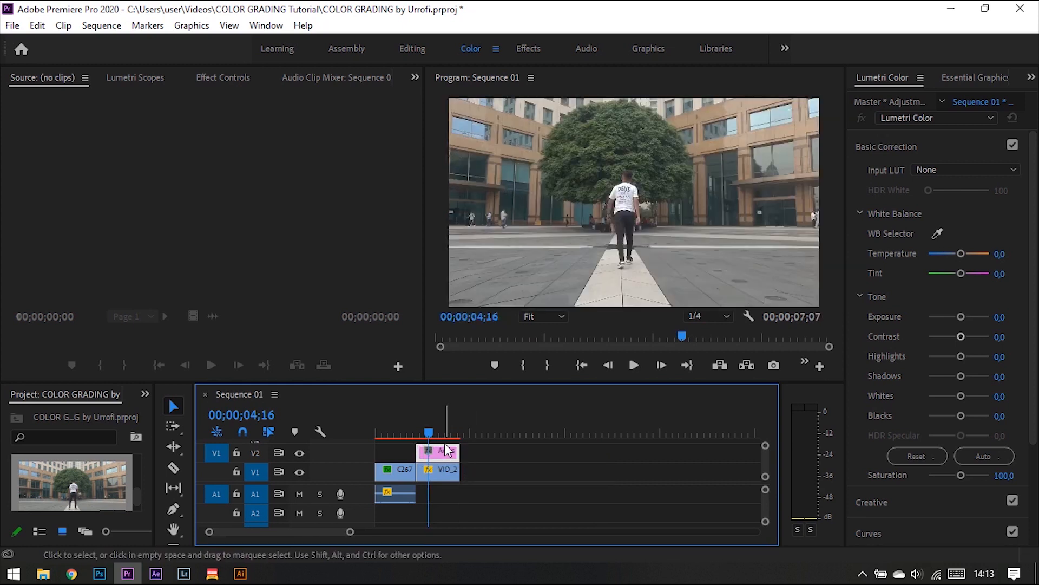
Step: Set the adjustment layer's contrast to 58, shadows to -13.6, exposure to 0.1 and saturation to 110 in Basic Correction
left_click_drag(428, 432, 438, 434)
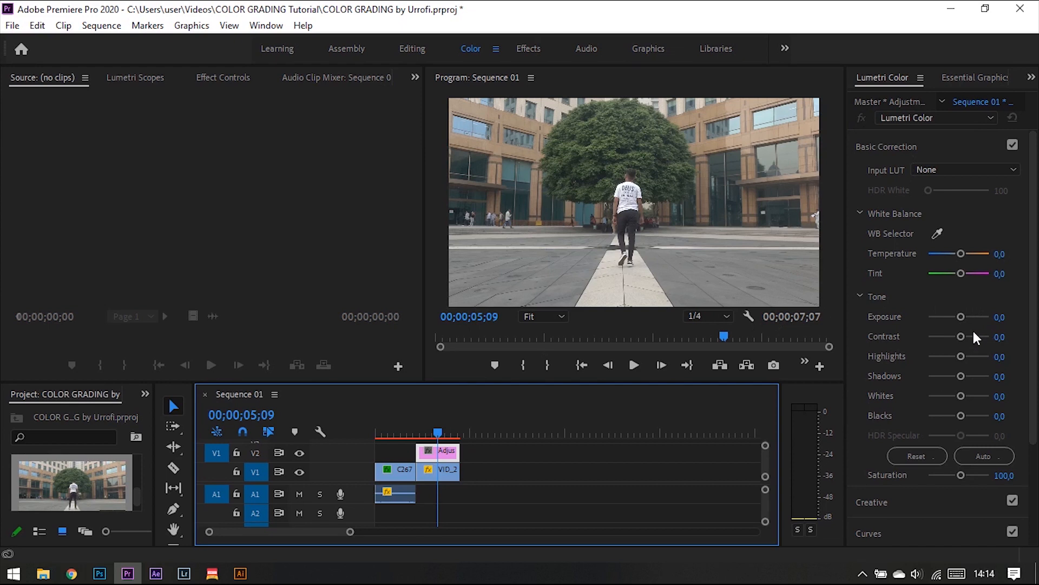
left_click_drag(961, 336, 976, 337)
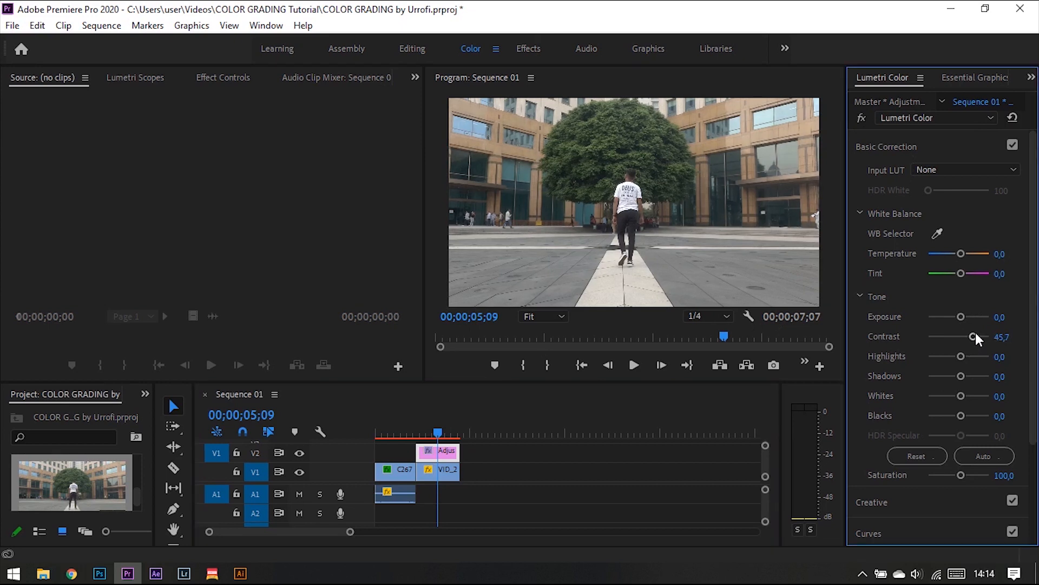
left_click_drag(955, 373, 951, 379)
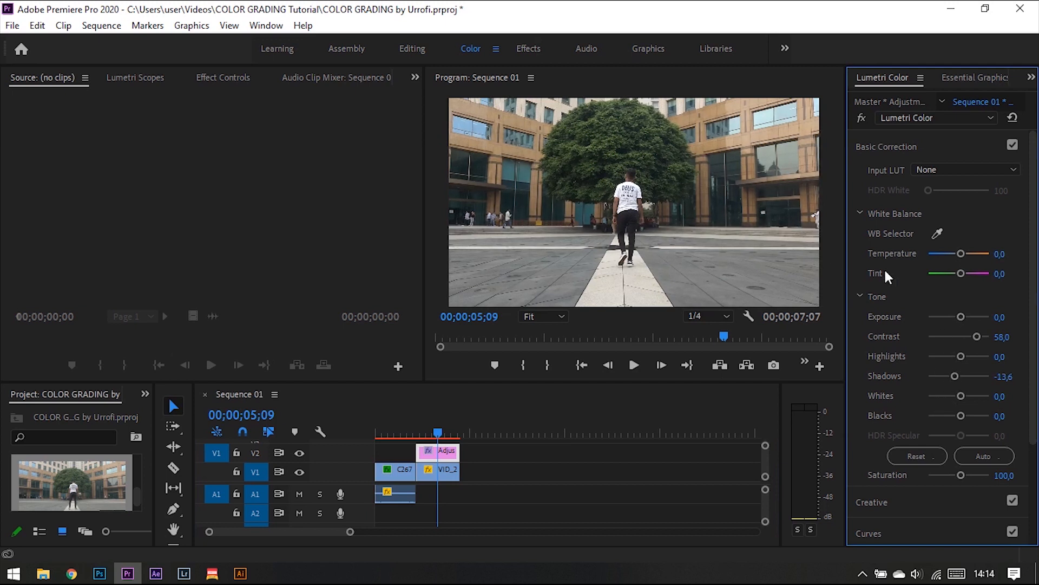
left_click(999, 317)
type("0,1")
key("Return")
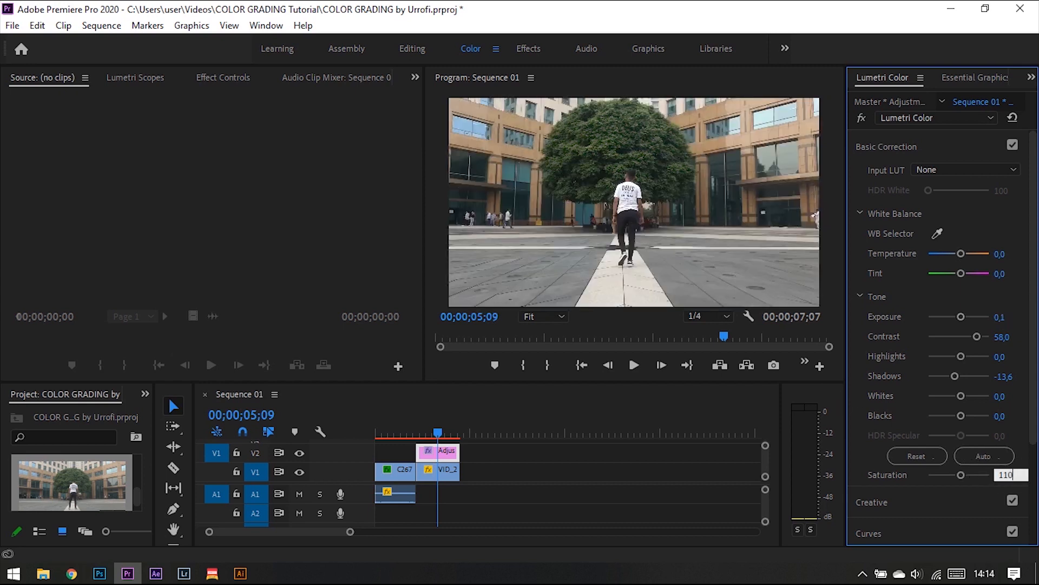
mouse_move(431, 425)
left_mouse_down()
mouse_move(444, 426)
mouse_move(430, 426)
left_mouse_up()
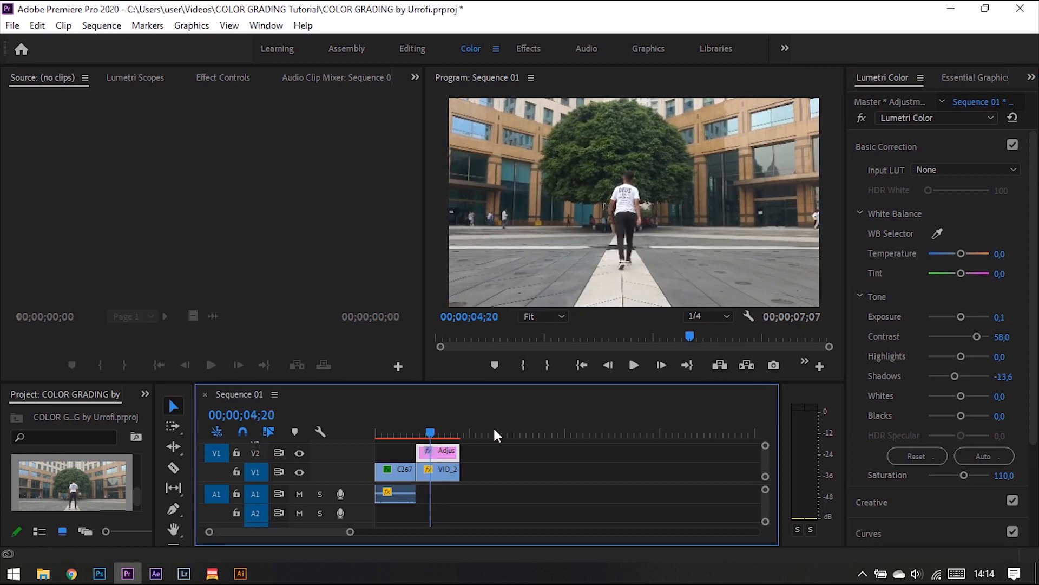
Step: Apply the M31 - Rec.709_32.cube LUT as the adjustment layer's Creative look
left_click(927, 502)
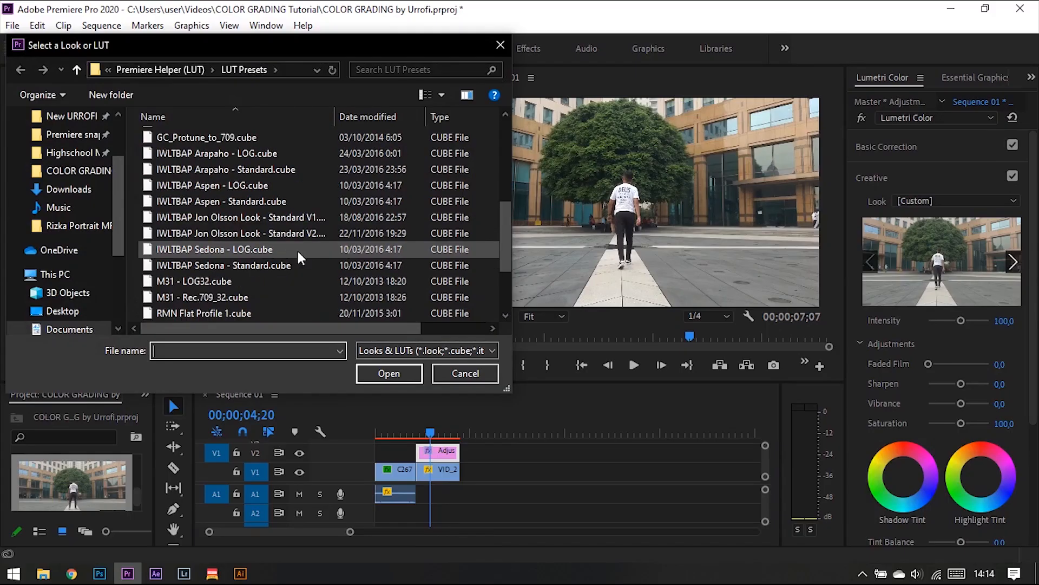
scroll(270, 228, "down", 2)
left_click(242, 203)
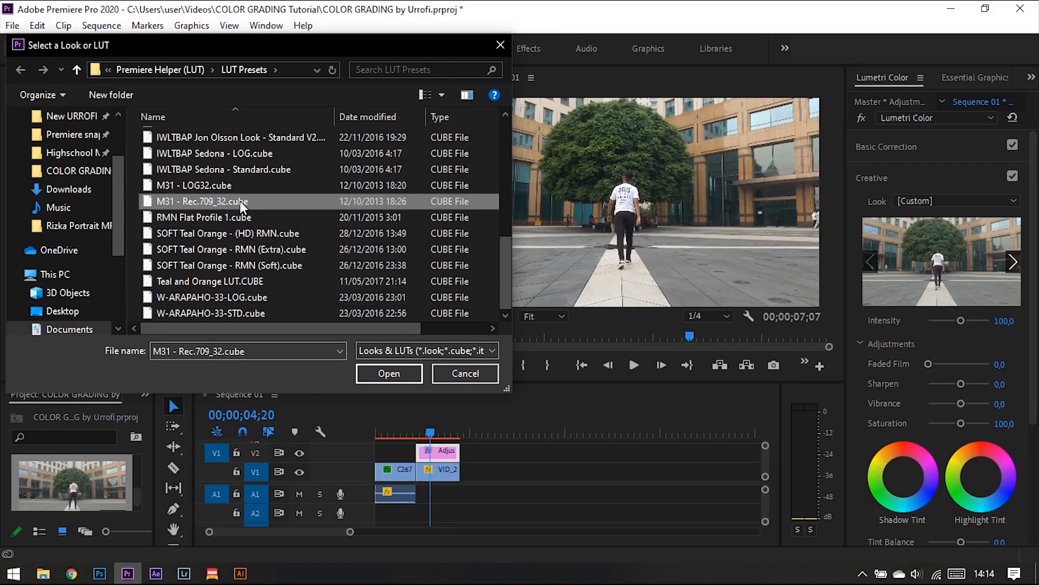
left_click(385, 373)
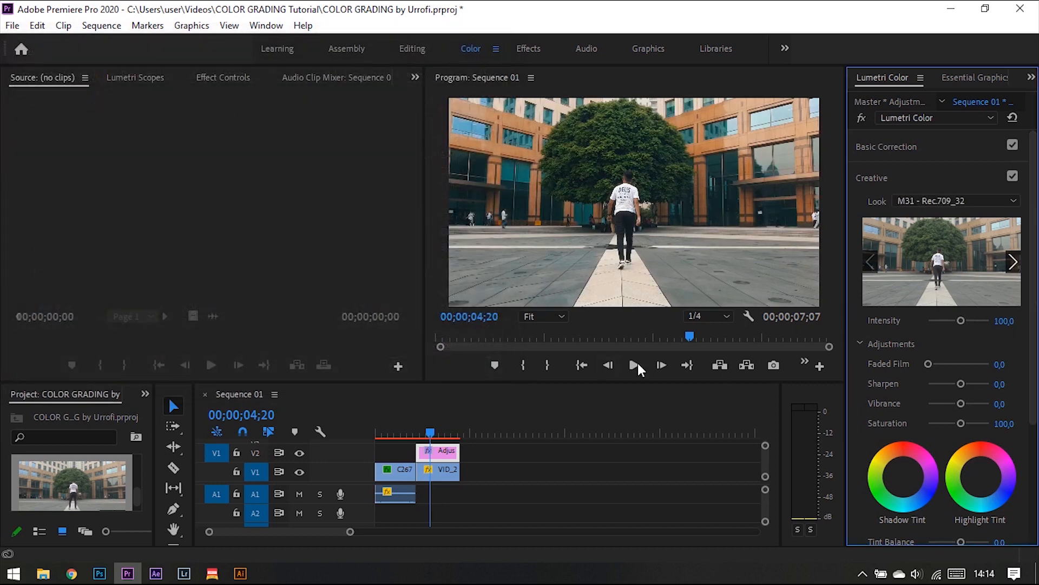
Step: Set the intensity of the adjustment layer's M31 - Rec.709_32 look to 50 and scrub through the graded VID_20190624_133113.mp4 clip
left_click_drag(424, 430, 439, 430)
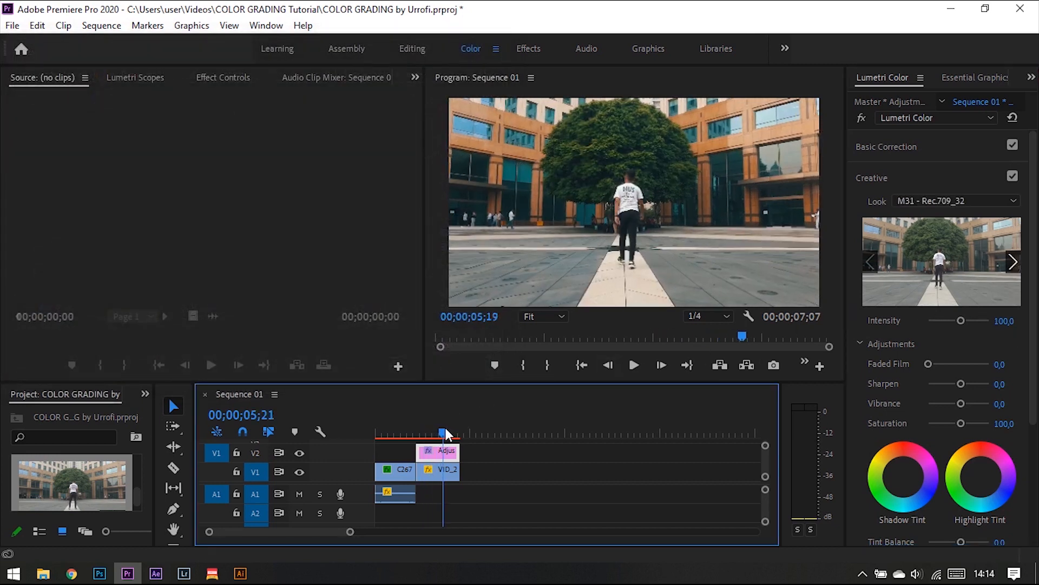
left_click(1010, 320)
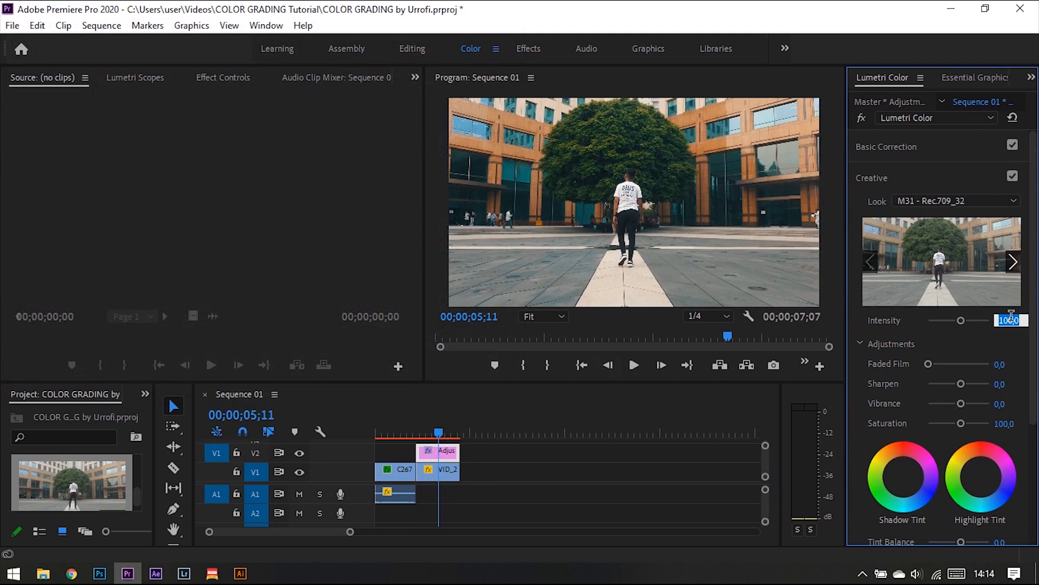
left_click(438, 433)
left_click_drag(446, 436, 498, 453)
left_click_drag(496, 434, 428, 430)
left_click(475, 434)
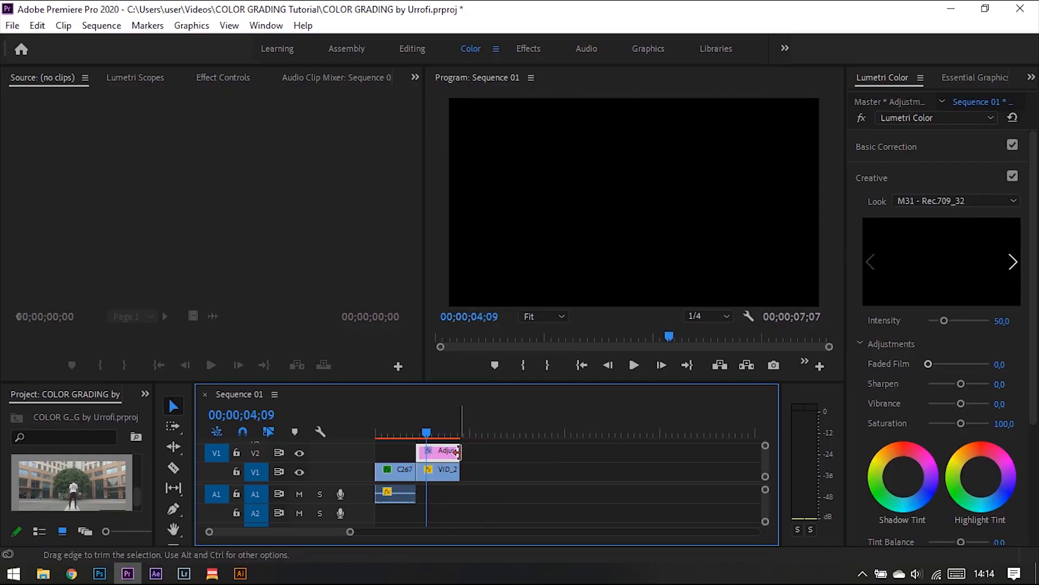
Step: Extend the adjustment layer well past the VID_20190624_133113.mp4 clip and trim it back to the clip's end
left_click_drag(458, 451, 632, 452)
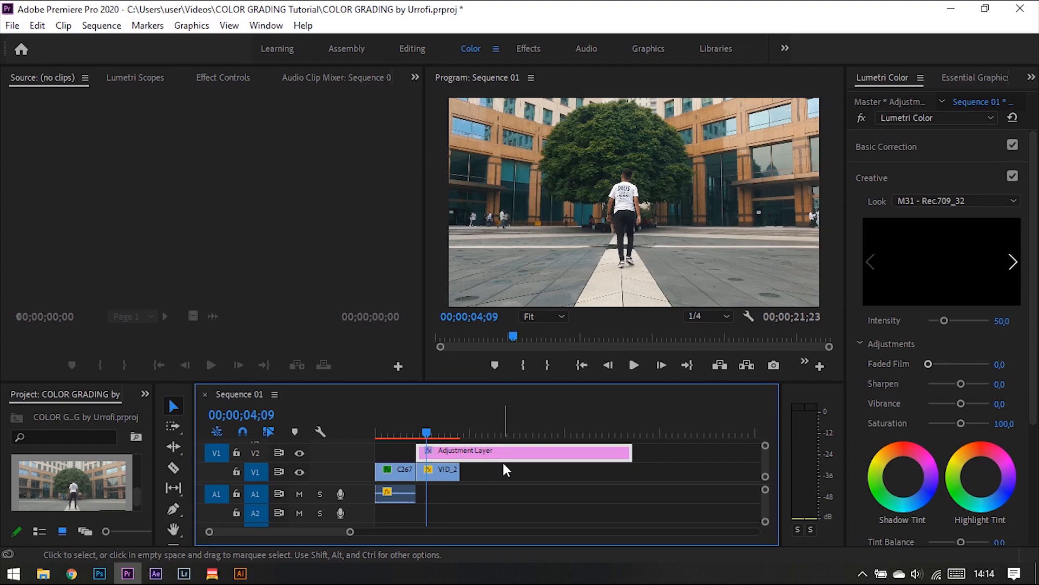
left_click_drag(638, 451, 455, 453)
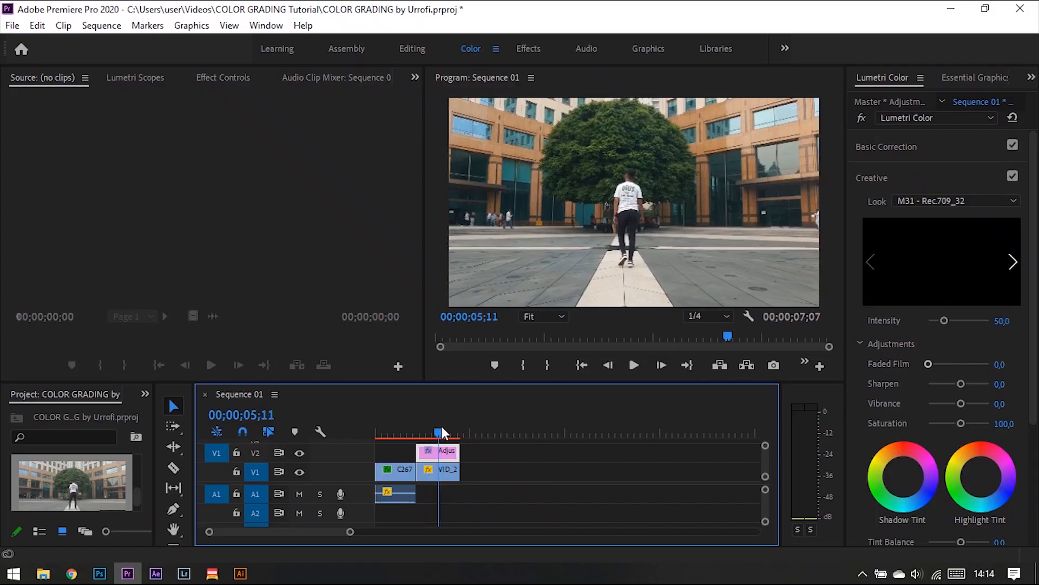
left_click_drag(441, 432, 430, 431)
Step: Select the adjustment layer and examine its Basic Correction, Curves and Color Wheels & Match settings
left_click(440, 454)
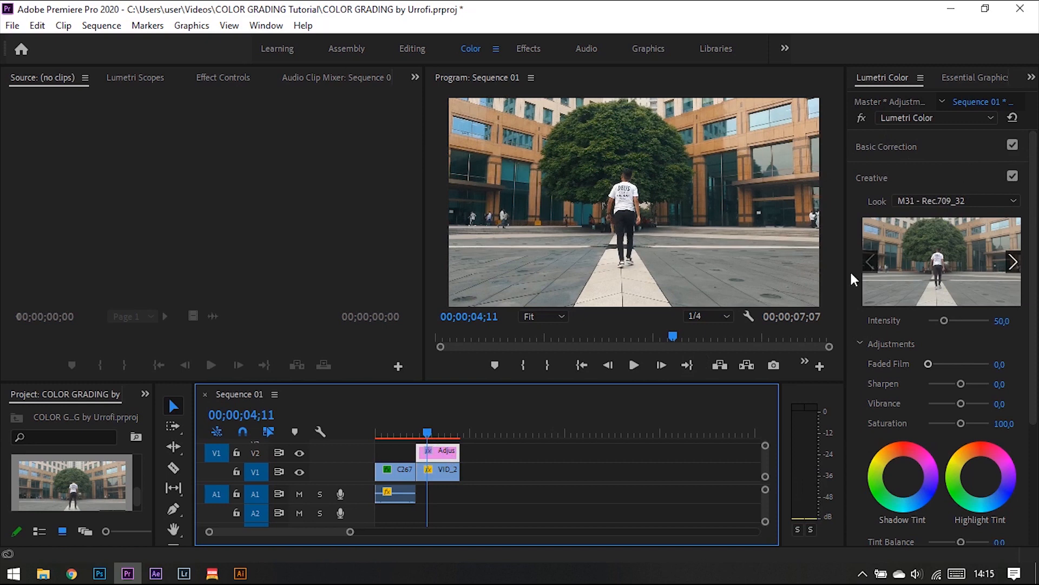
left_click(948, 145)
scroll(1020, 349, "down", 4)
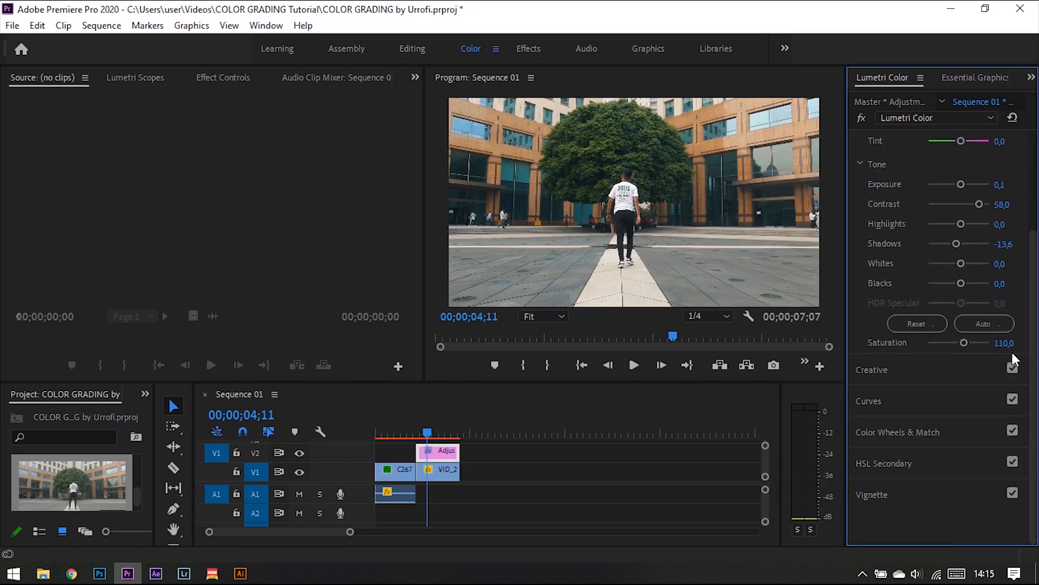
left_click(913, 404)
scroll(1030, 343, "down", 5)
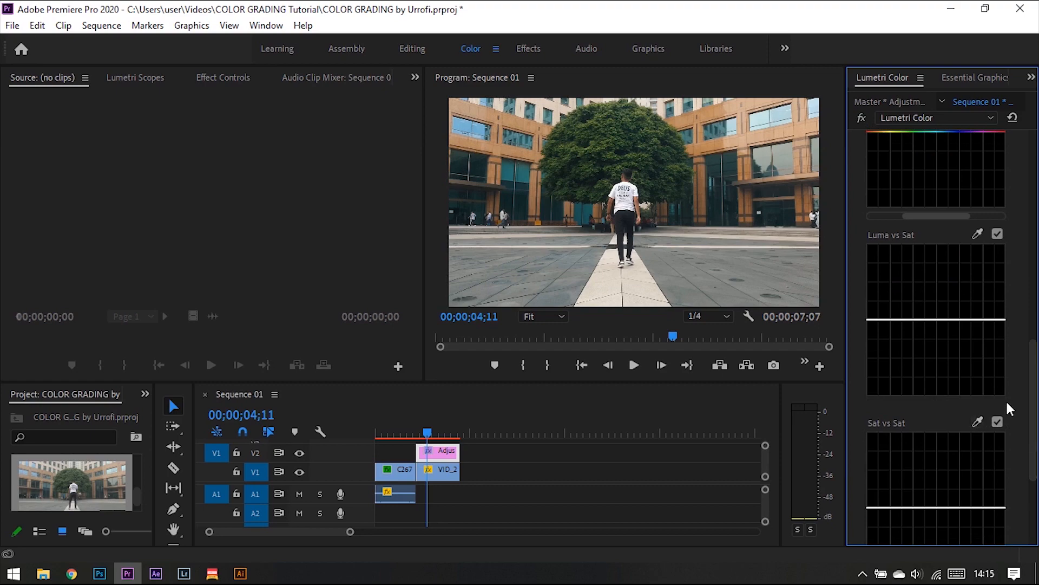
scroll(993, 457, "down", 3)
left_click(953, 430)
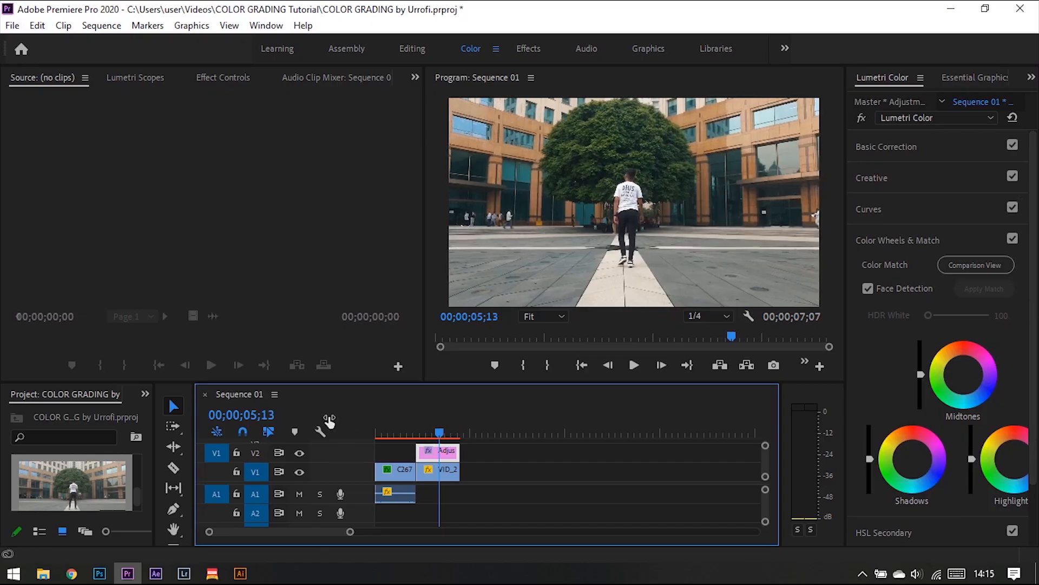
Step: Switch to File Explorer and preview the C2543.MP4 video from the COLOR GRADING Tutorial folder
left_click(44, 574)
double_click(343, 189)
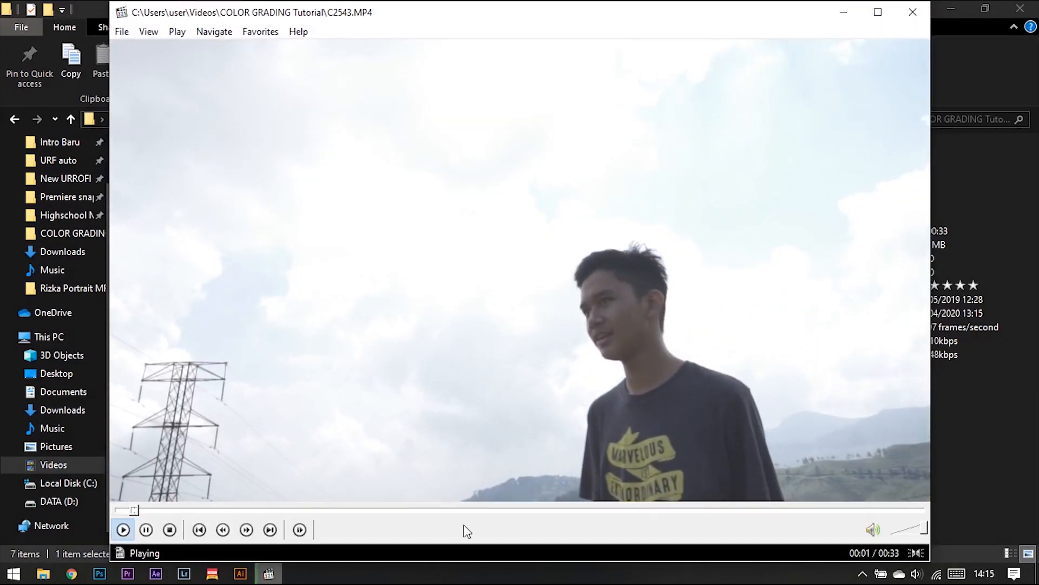
left_click(488, 510)
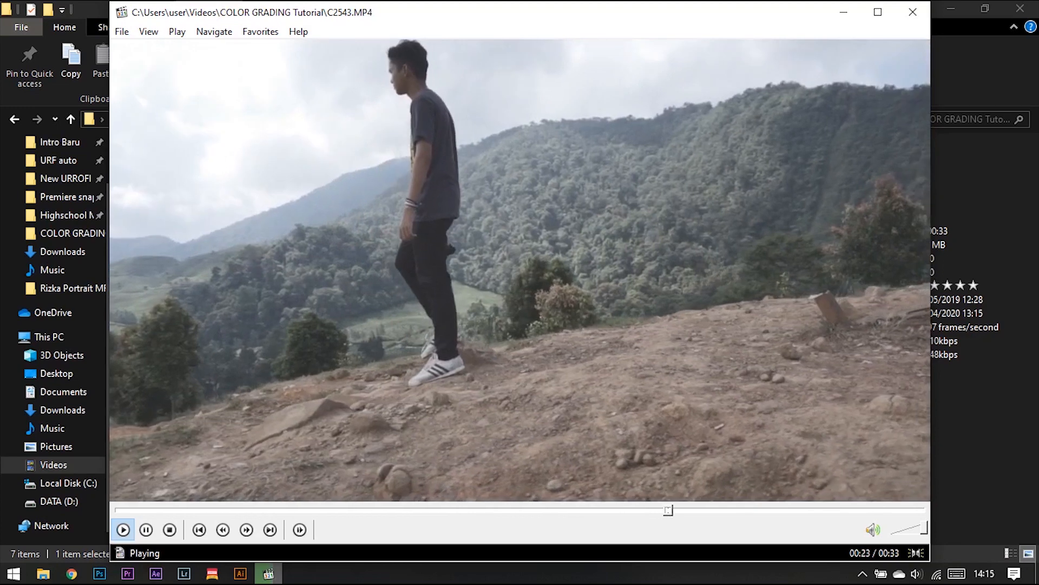
Step: Place C2543.MP4 on V1 right after the VID_20190624_133113.mp4 clip, trimmed to about two seconds and scaled to 115
left_click_drag(345, 187, 465, 470)
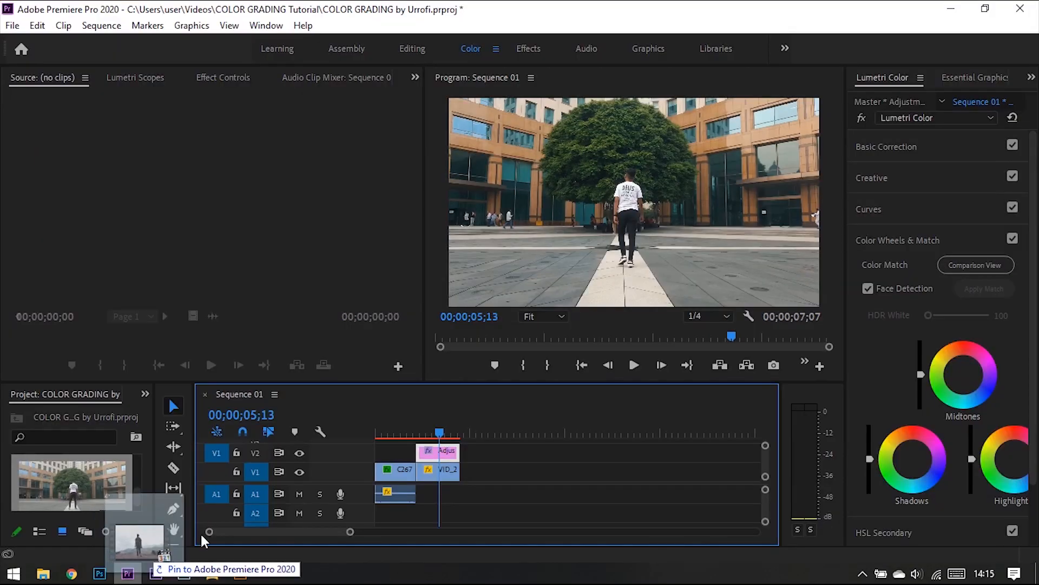
left_click_drag(558, 432, 560, 422)
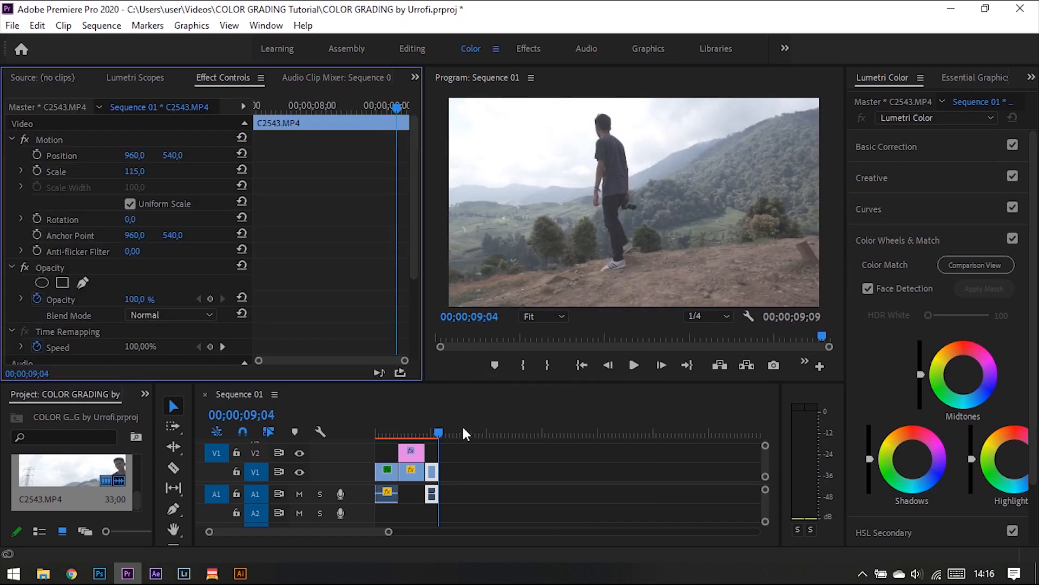
left_click_drag(462, 425, 431, 425)
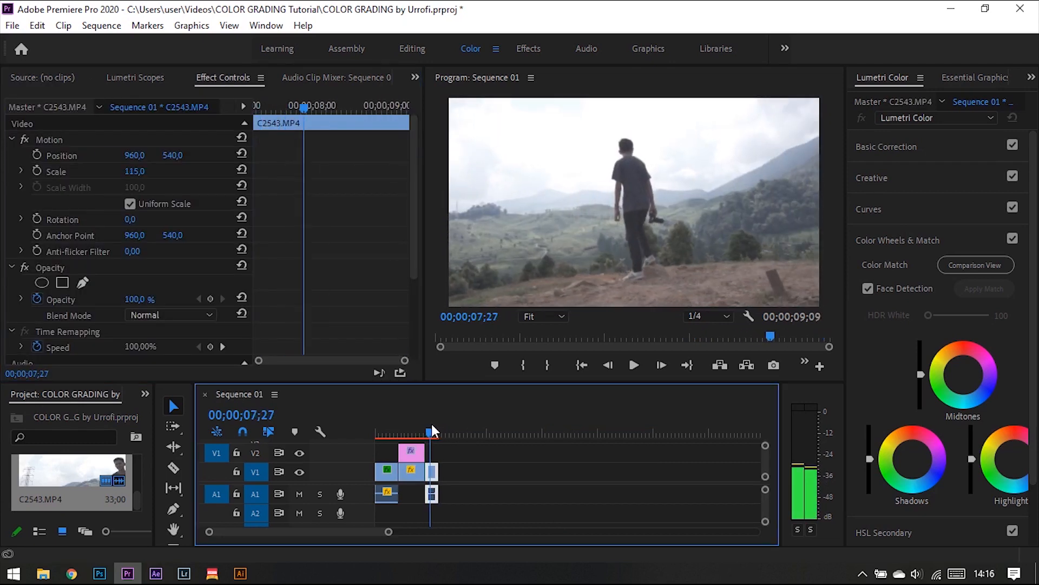
left_click(466, 469)
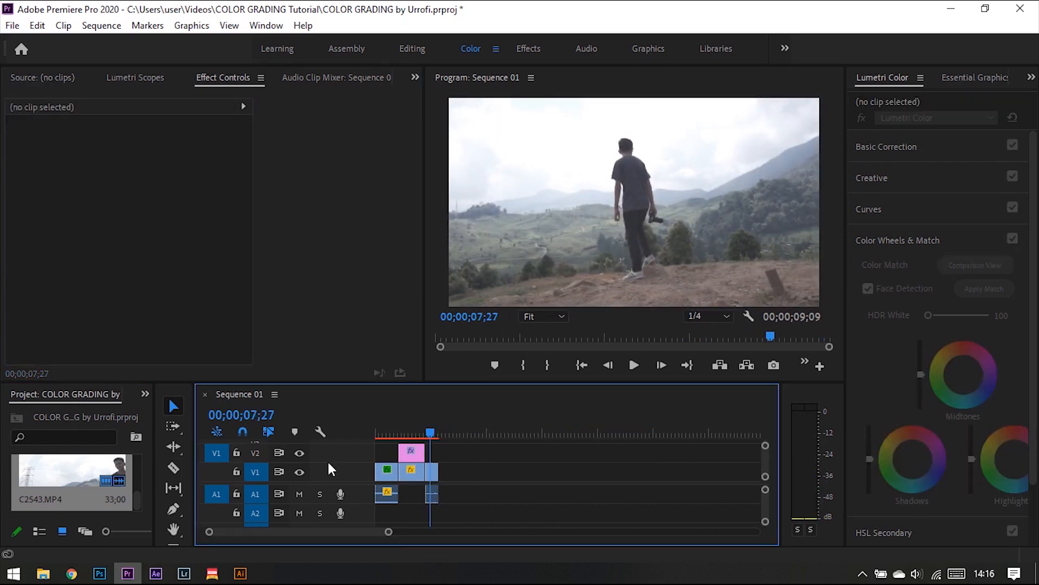
Step: Add another adjustment layer on V2 above the C2543.MP4 clip and match it to the clip's length
scroll(72, 472, "down", 1)
left_click_drag(453, 435, 426, 452)
scroll(82, 476, "up", 1)
left_click_drag(65, 462, 431, 464)
Step: Set the new adjustment layer's highlights to -45.7 and exposure to 0.1 in Basic Correction
left_click(926, 178)
left_click(910, 157)
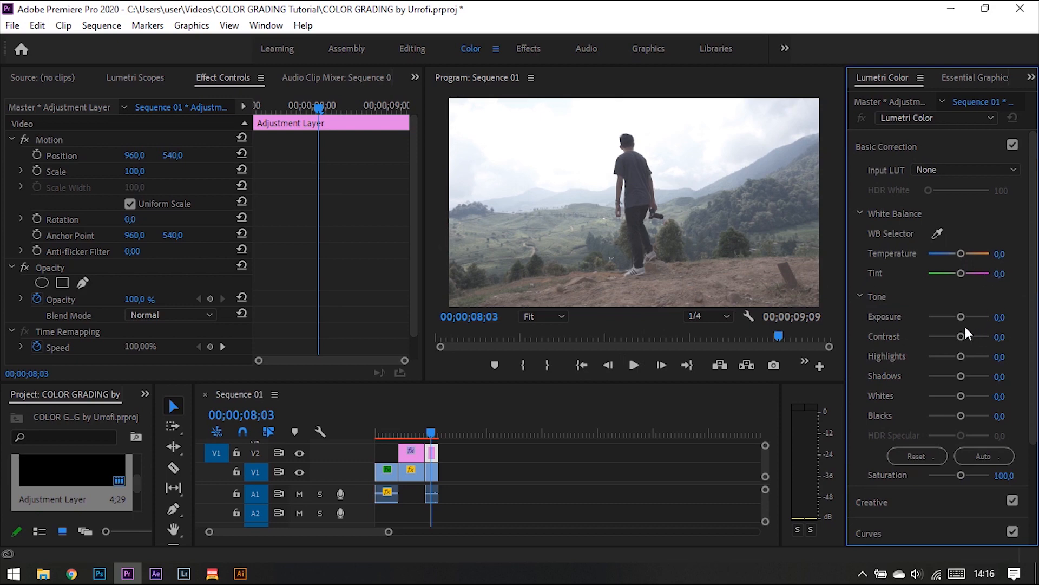
key("ctrl+s")
left_click(949, 357)
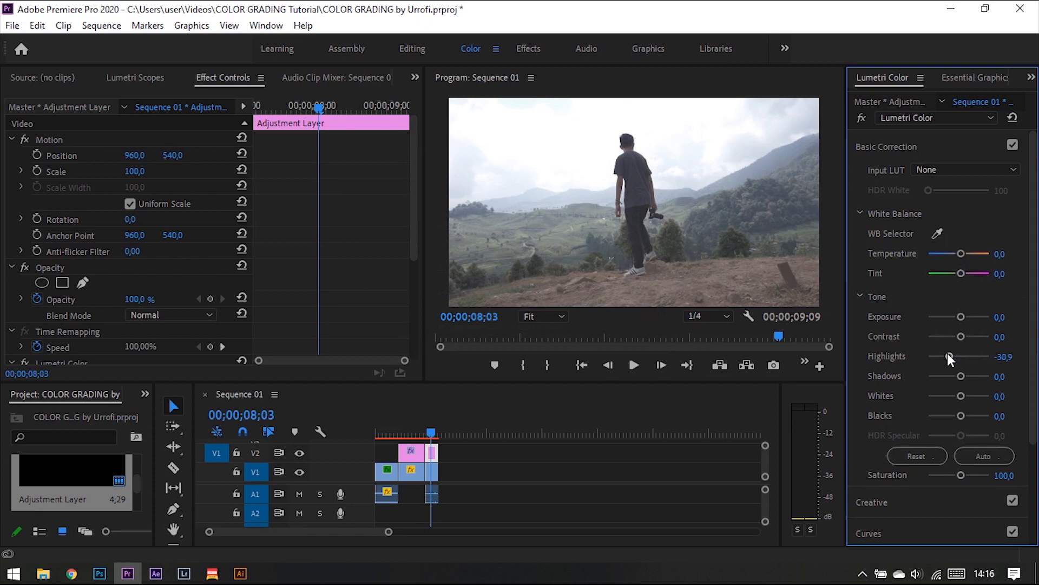
left_click_drag(948, 354, 946, 353)
type("0,1")
key("Return")
Step: Set the adjustment layer's shadows to -35.8 and saturation to 110, trying a higher contrast and resetting it to 0
left_click(948, 376)
left_click_drag(962, 337, 969, 335)
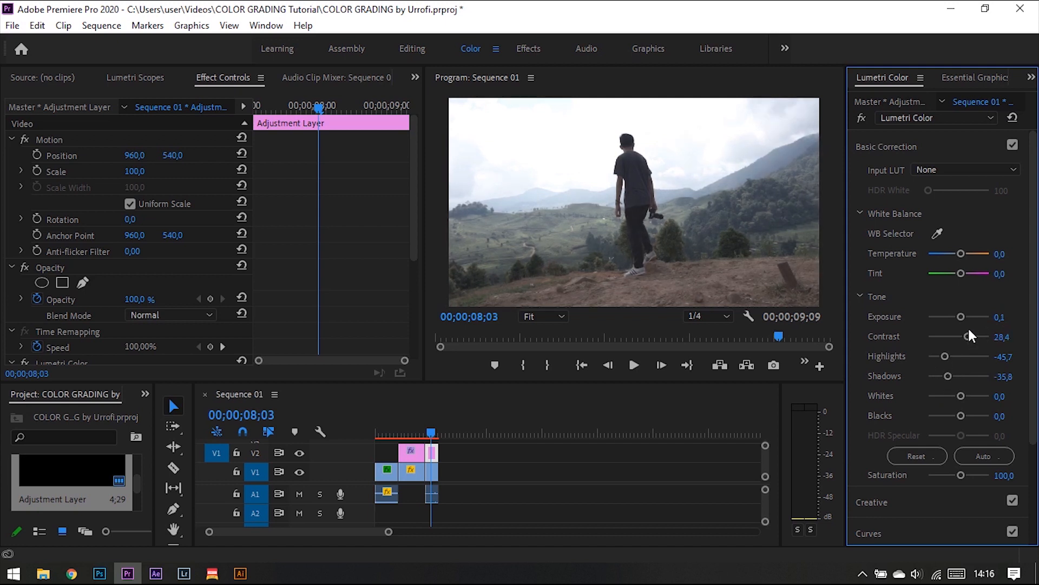
double_click(966, 330)
left_click(1009, 474)
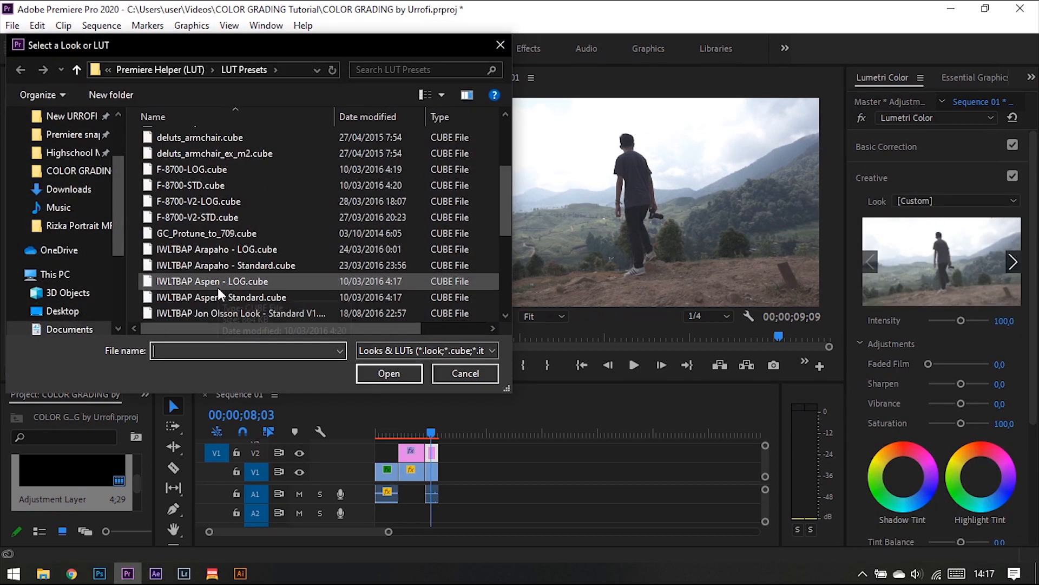
Step: Apply the M31 - Rec.709_32.cube LUT as the Creative look of the adjustment layer above C2543.MP4
scroll(219, 287, "down", 4)
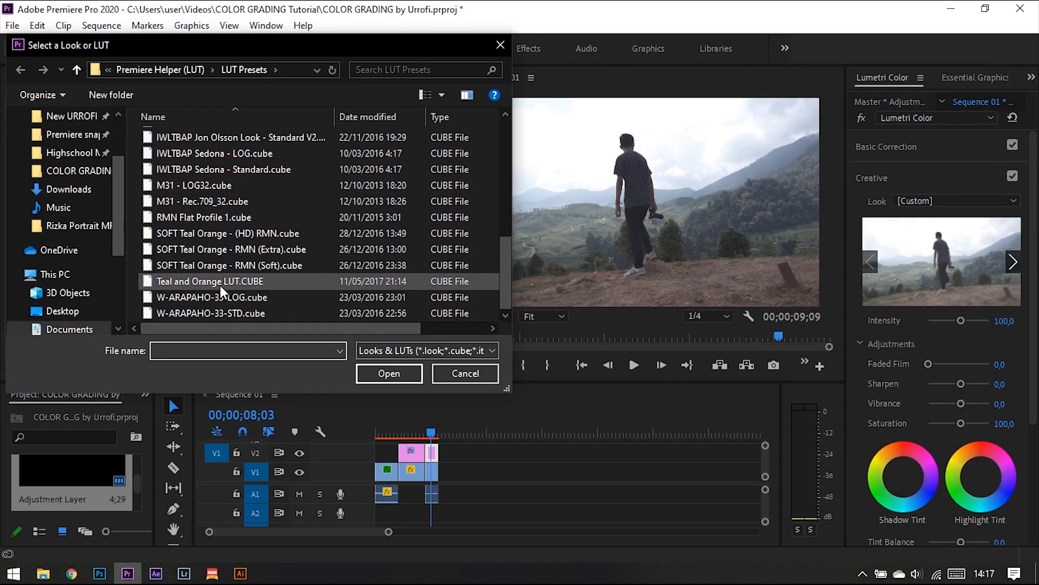
left_click(479, 375)
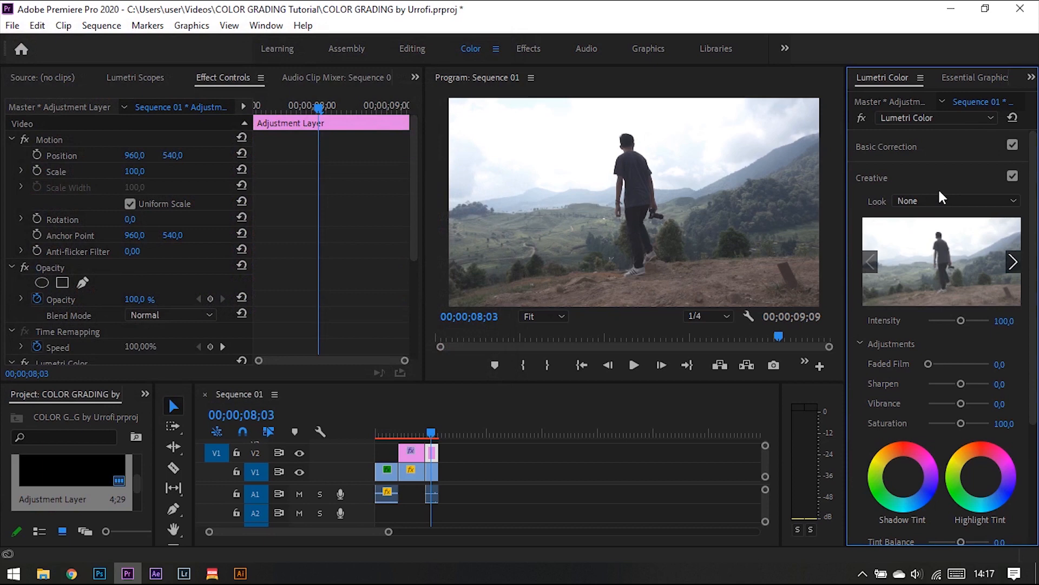
left_click(920, 200)
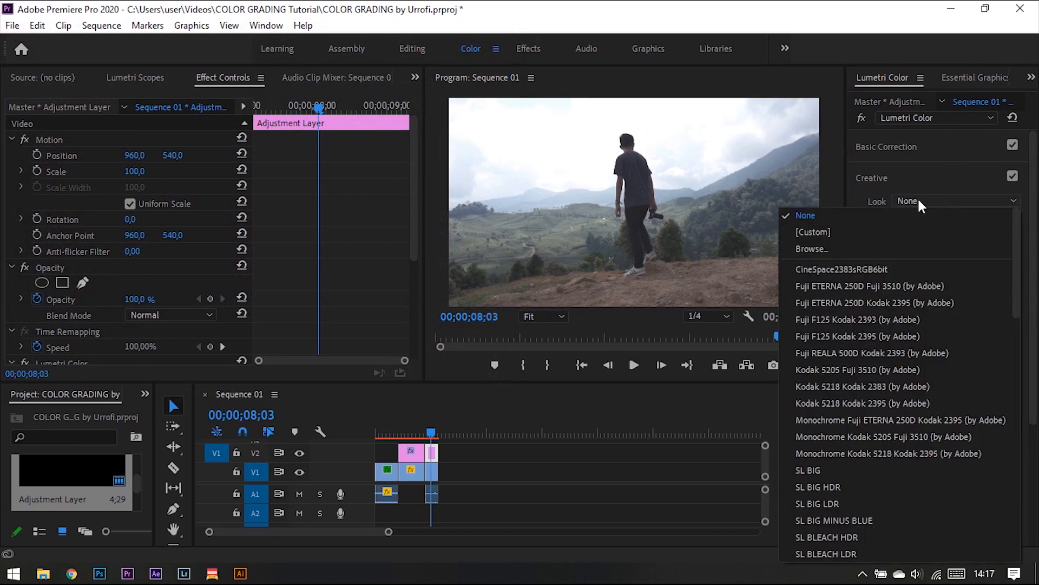
left_click(825, 232)
scroll(356, 262, "down", 6)
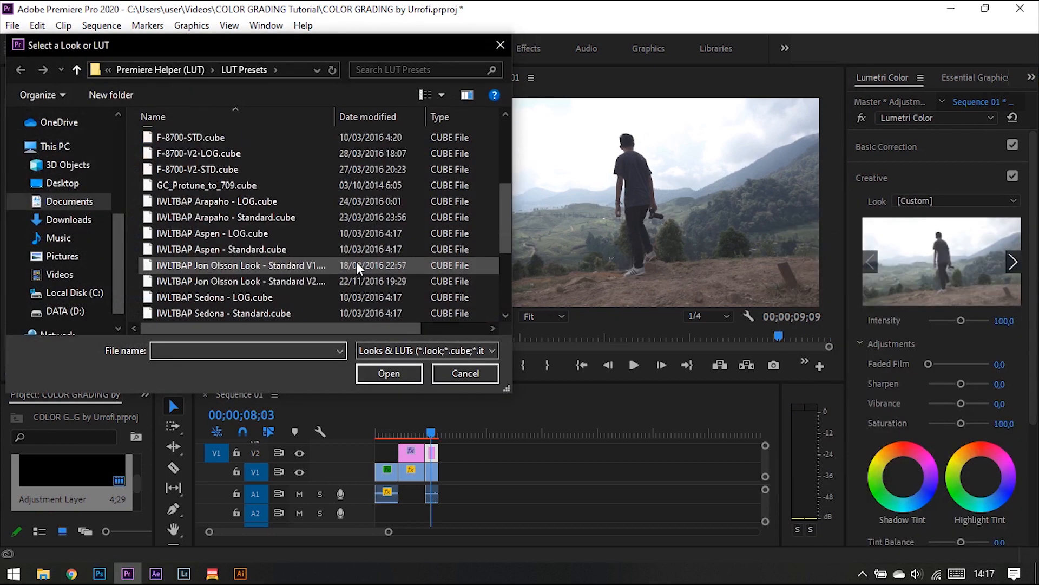
left_click(264, 253)
double_click(262, 255)
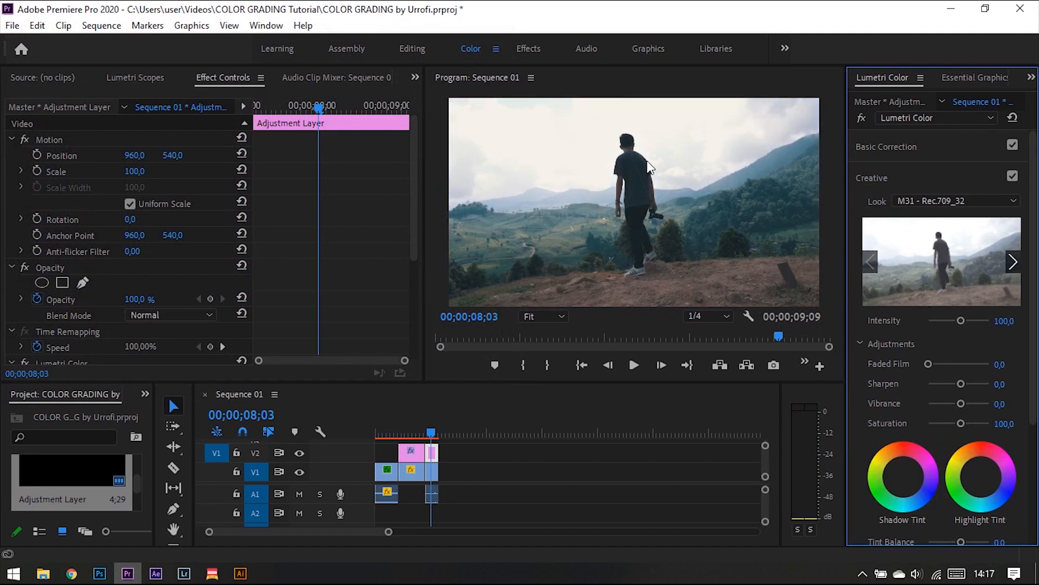
Step: Set this look's intensity to 50 and review the graded C2543.MP4 clip with its Basic Correction settings
left_click(1008, 320)
type("50")
key("Return")
left_click_drag(425, 431, 429, 431)
key("space")
key("space")
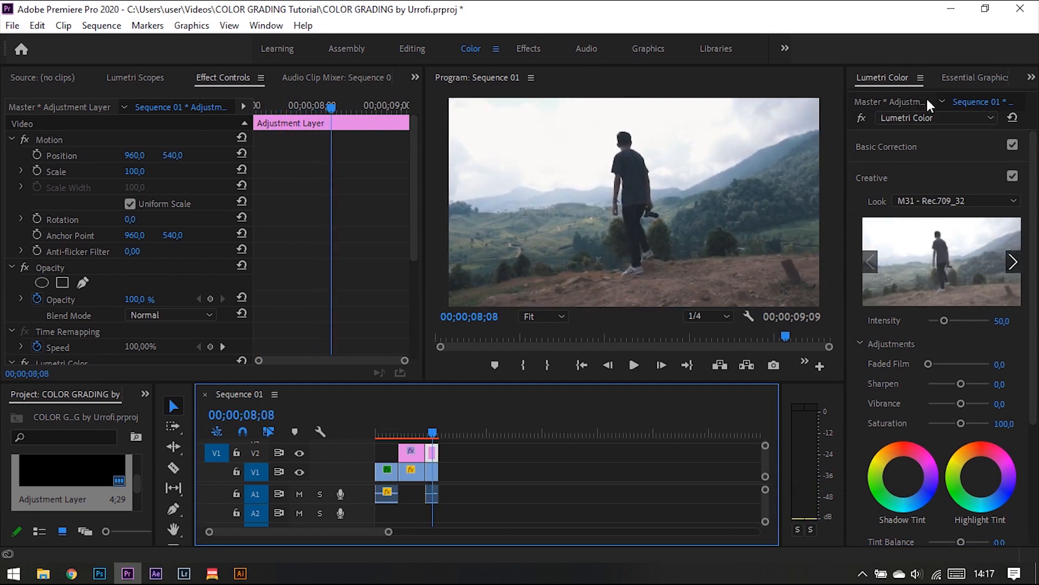
left_click(902, 147)
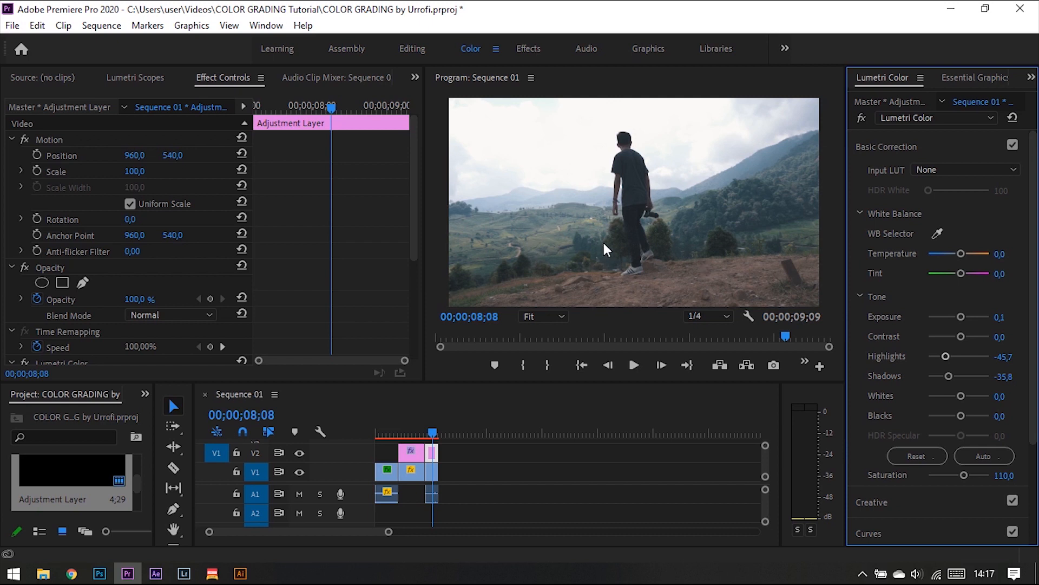